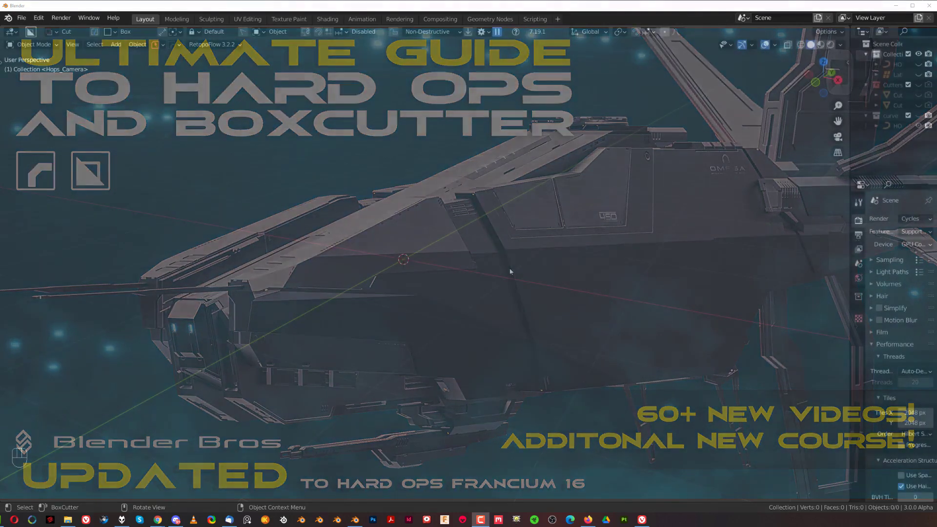
Step: Delete the selected object and add a 2 m cube mesh at the world origin
{"action": "key", "text": "x"}
{"action": "left_click", "coordinate": [530, 270]}
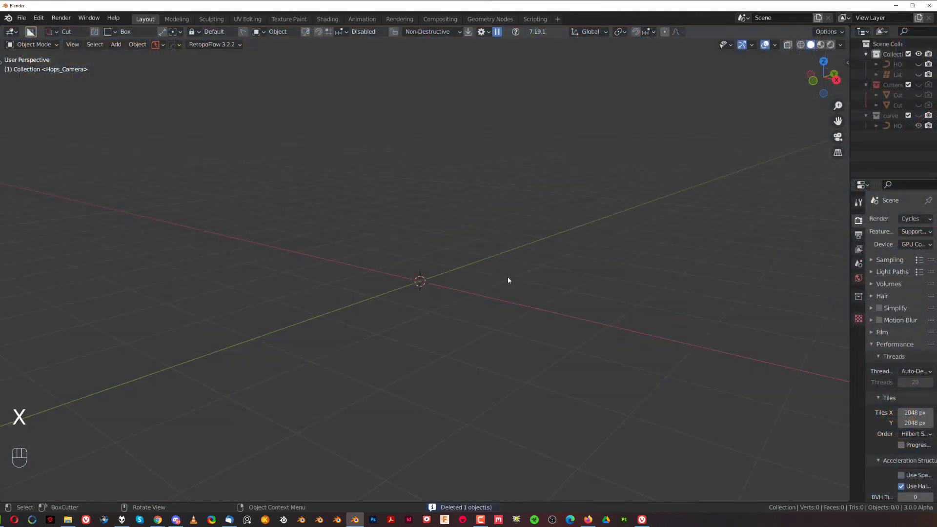
{"action": "middle_click_drag", "start_coordinate": [513, 284], "coordinate": [487, 267]}
{"action": "key", "text": "shift+a"}
{"action": "mouse_move", "coordinate": [487, 269]}
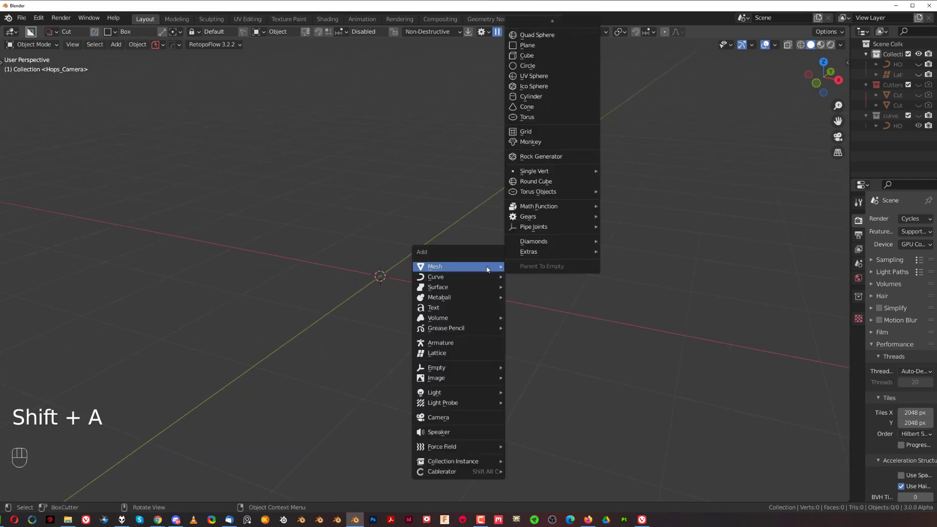
{"action": "left_click", "coordinate": [561, 57]}
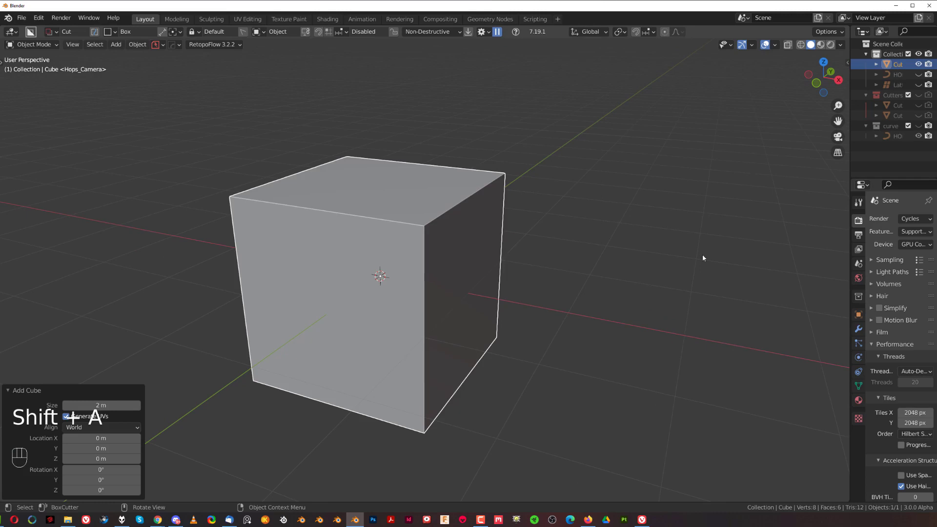
Step: Shape the cube into a long bar by scaling it to about 0.352 in Z and 0.340 in X and stretching it along Y
{"action": "key", "text": "s"}
{"action": "key", "text": "z"}
{"action": "left_click", "coordinate": [502, 266]}
{"action": "key", "text": "s"}
{"action": "key", "text": "x"}
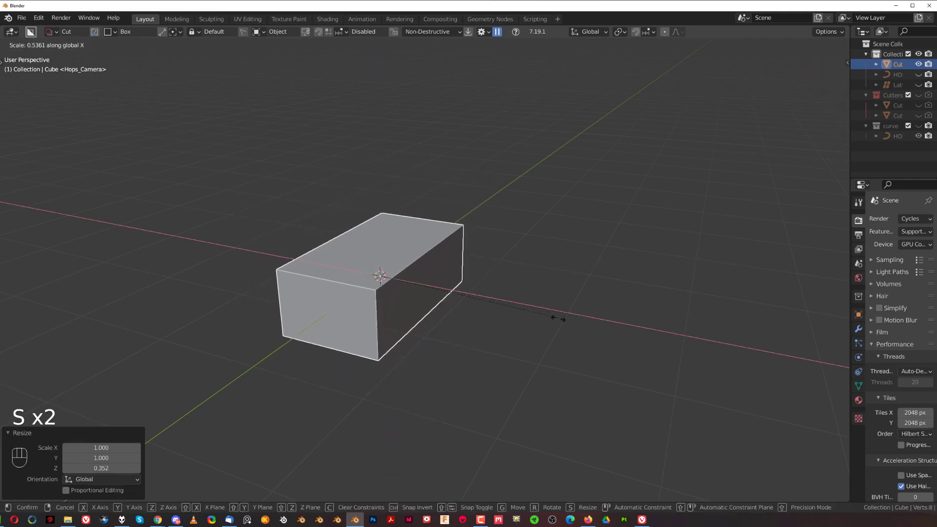
{"action": "left_click", "coordinate": [517, 301]}
{"action": "key", "text": "s"}
{"action": "key", "text": "y"}
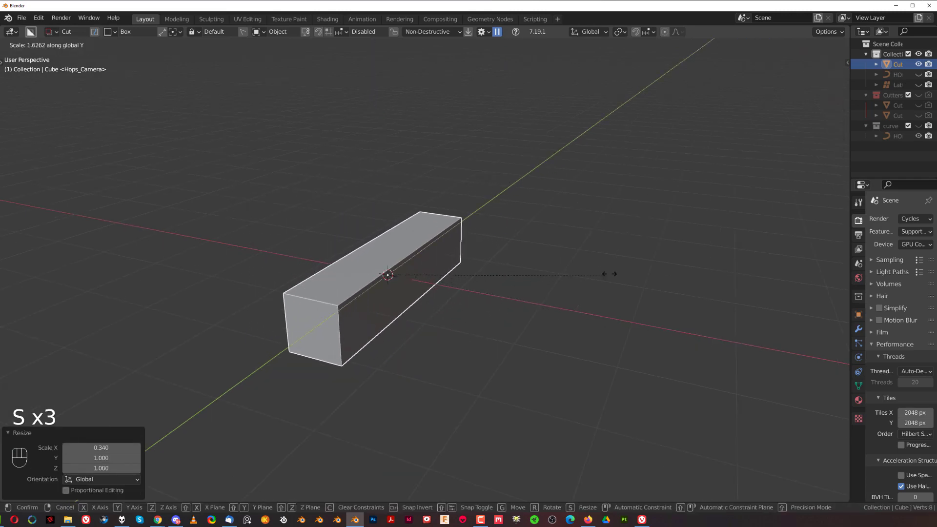
{"action": "left_click", "coordinate": [704, 274]}
Step: Apply the bar's scale, leaving its location and rotation unapplied
{"action": "middle_click_drag", "start_coordinate": [490, 271], "coordinate": [330, 254]}
{"action": "middle_click_drag", "start_coordinate": [330, 254], "coordinate": [486, 259], "text": "shift"}
{"action": "key", "text": "ctrl+a"}
{"action": "left_click", "coordinate": [486, 260]}
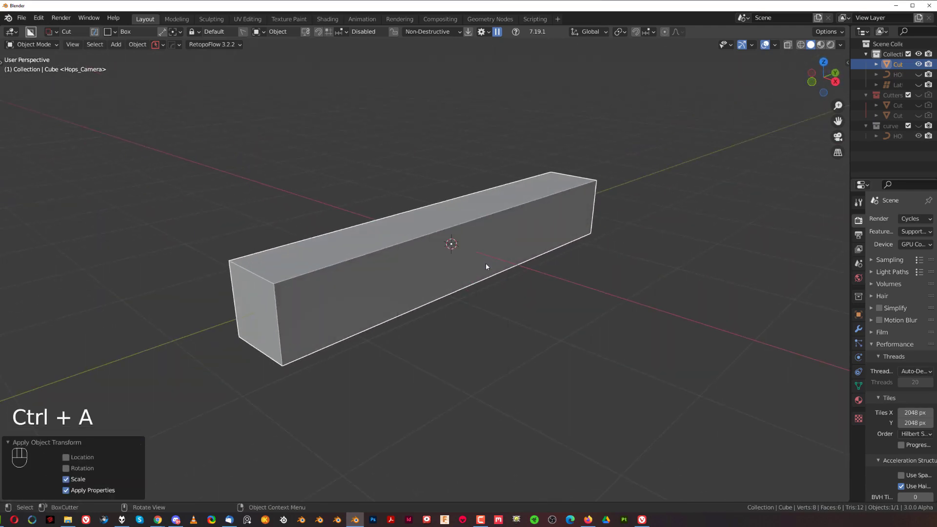
Step: Add a HardOps bevel to the bar and give it a level 4 subdivision
{"action": "key", "text": "w"}
{"action": "key", "text": "q"}
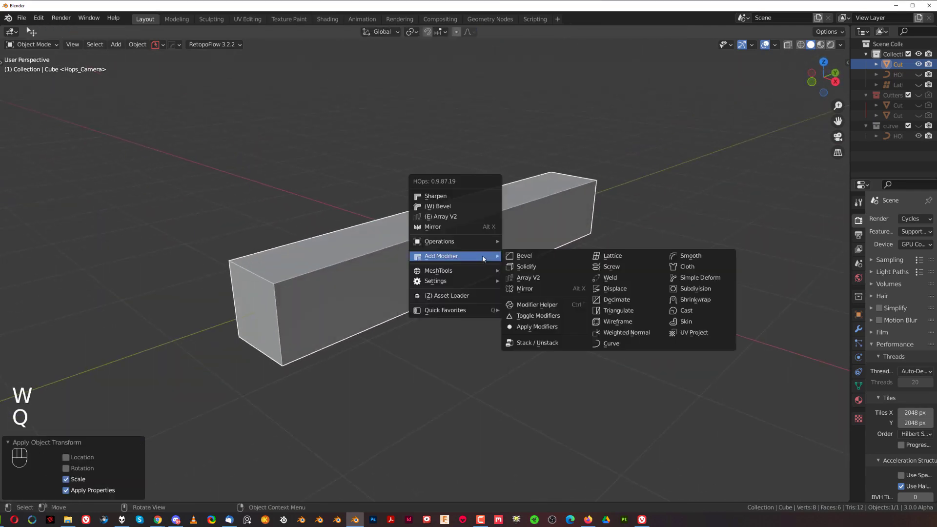
{"action": "left_click", "coordinate": [459, 207]}
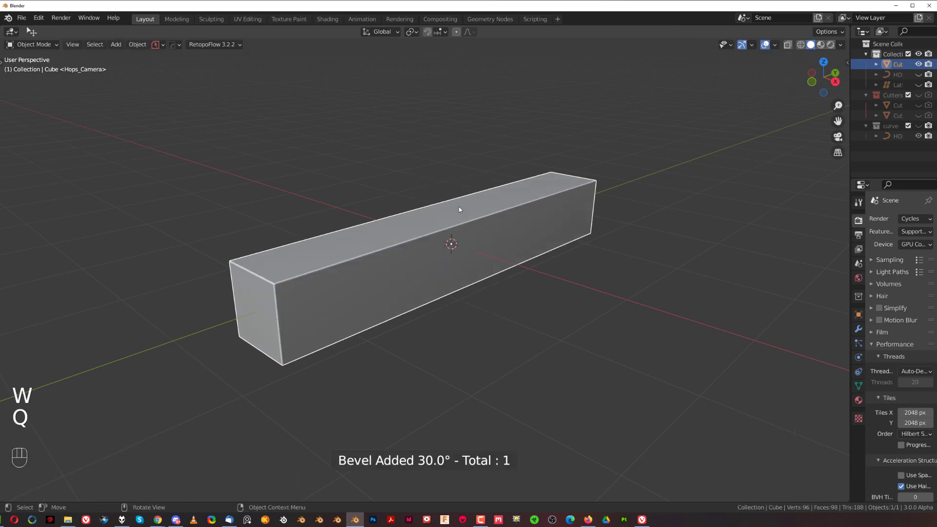
{"action": "key", "text": "ctrl+4"}
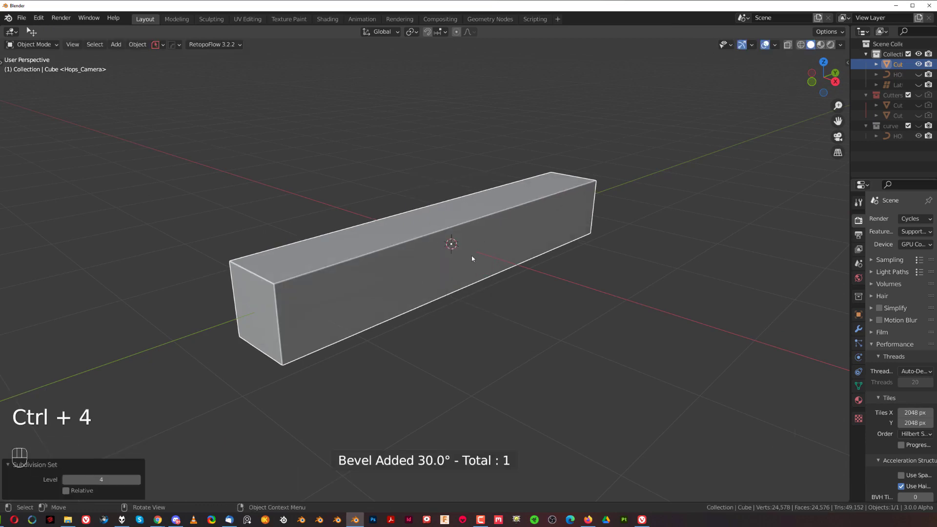
{"action": "middle_click_drag", "start_coordinate": [471, 253], "coordinate": [478, 248], "text": "shift"}
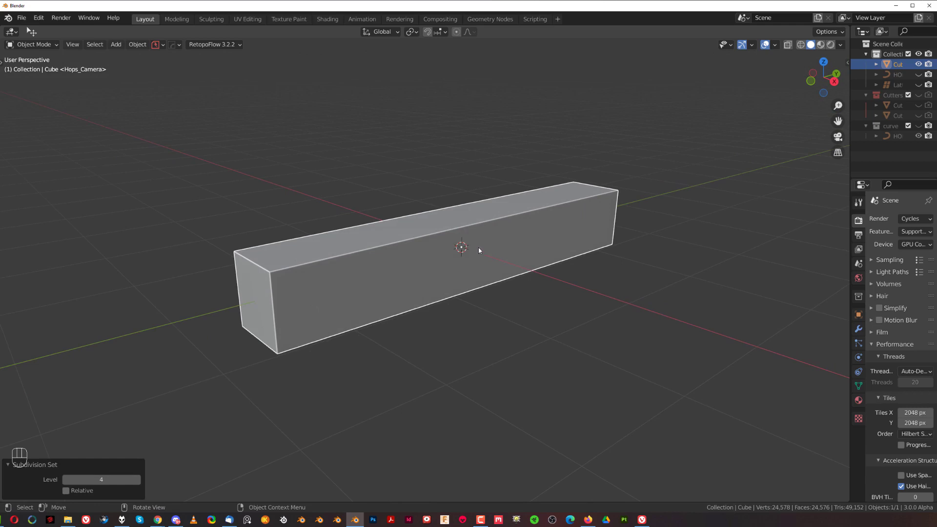
{"action": "key", "text": "q"}
{"action": "mouse_move", "coordinate": [478, 302]}
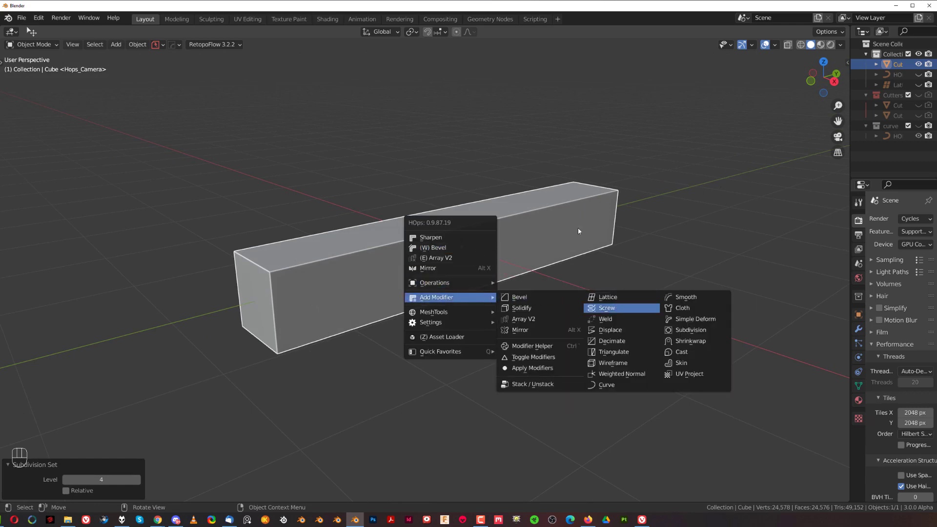
{"action": "key", "text": "Return"}
{"action": "key", "text": "ctrl+z"}
Step: Add a HardOps lattice modifier to the bar and raise the lattice's Y points to 5
{"action": "key", "text": "q"}
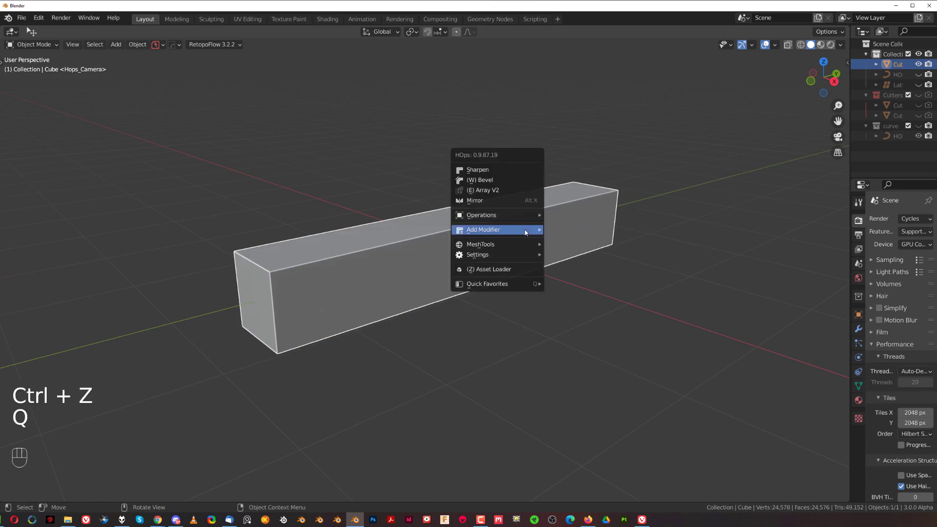
{"action": "mouse_move", "coordinate": [534, 229]}
{"action": "left_click", "coordinate": [664, 229]}
{"action": "key", "text": "q"}
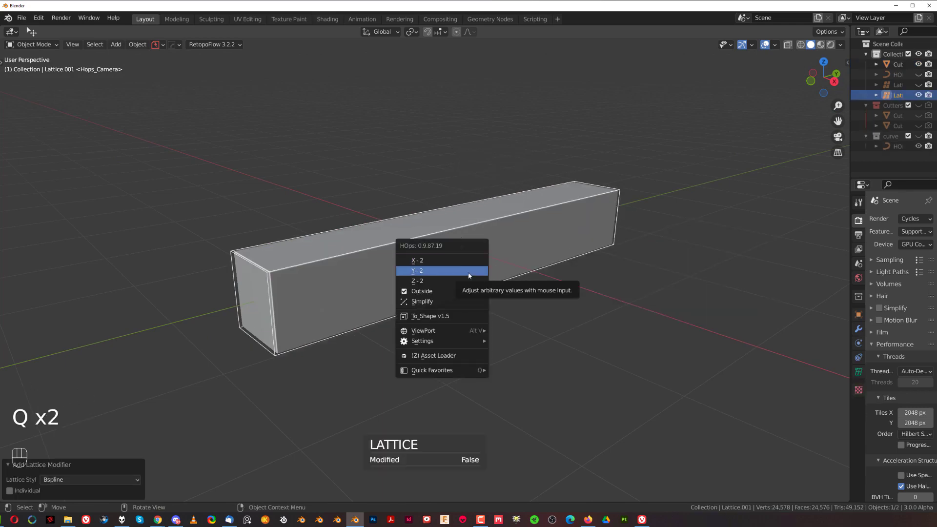
{"action": "left_click", "coordinate": [469, 274]}
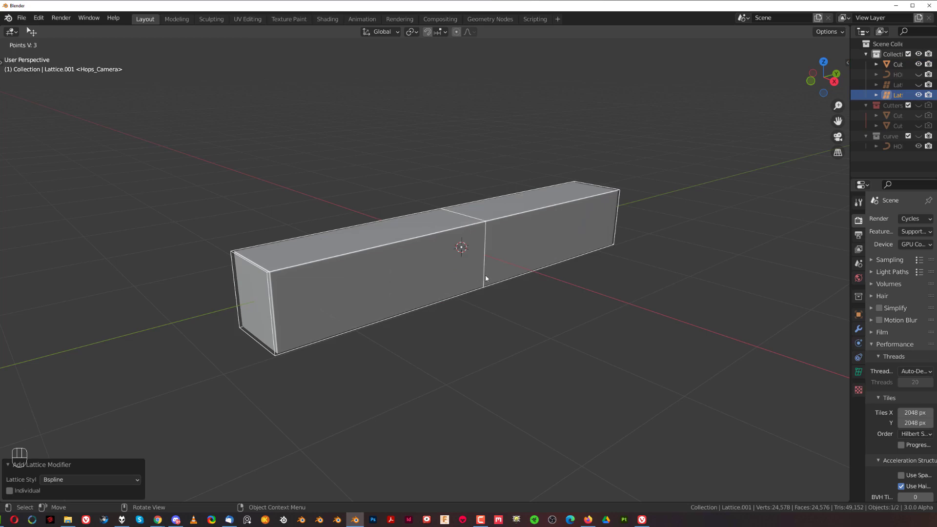
{"action": "left_click", "coordinate": [491, 276]}
Step: Move the second column of lattice points in Edit Mode, and undo the move
{"action": "key", "text": "Tab"}
{"action": "middle_click_drag", "start_coordinate": [367, 265], "coordinate": [429, 254]}
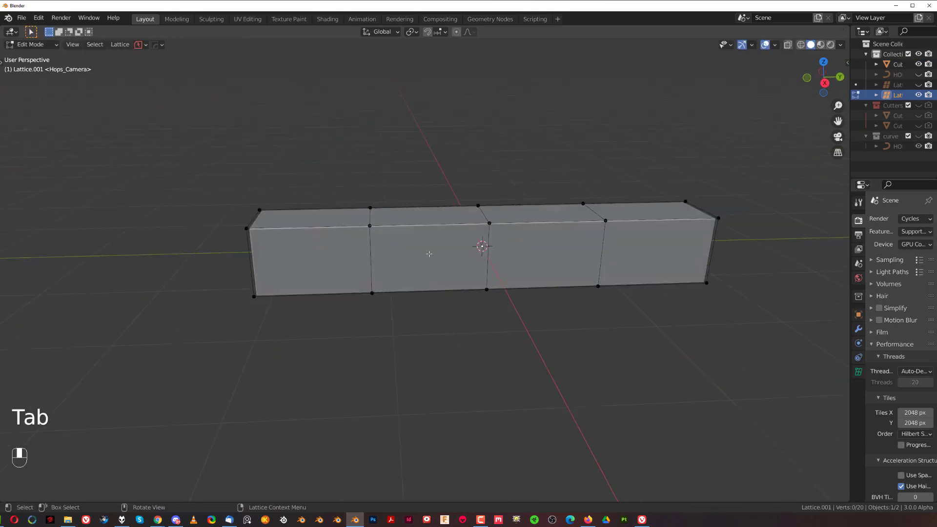
{"action": "key", "text": "b"}
{"action": "left_click_drag", "start_coordinate": [330, 147], "coordinate": [403, 331]}
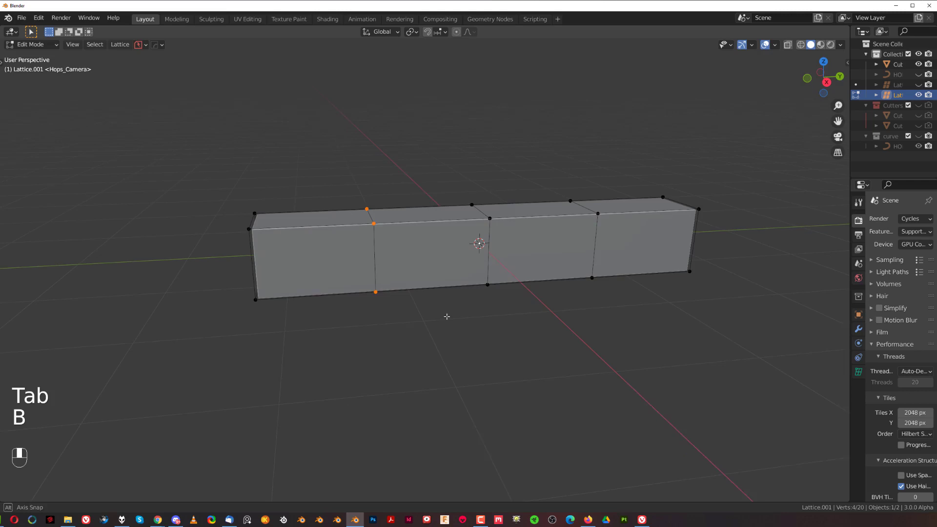
{"action": "key", "text": "g"}
{"action": "left_click", "coordinate": [458, 276]}
{"action": "middle_click_drag", "start_coordinate": [457, 276], "coordinate": [471, 237]}
{"action": "key", "text": "ctrl+z"}
Step: Leave Edit Mode, delete the lattice object and select the bar
{"action": "key", "text": "Tab"}
{"action": "key", "text": "x"}
{"action": "scroll", "coordinate": [467, 253], "scroll_direction": "up", "scroll_amount": 1}
{"action": "left_click", "coordinate": [441, 256]}
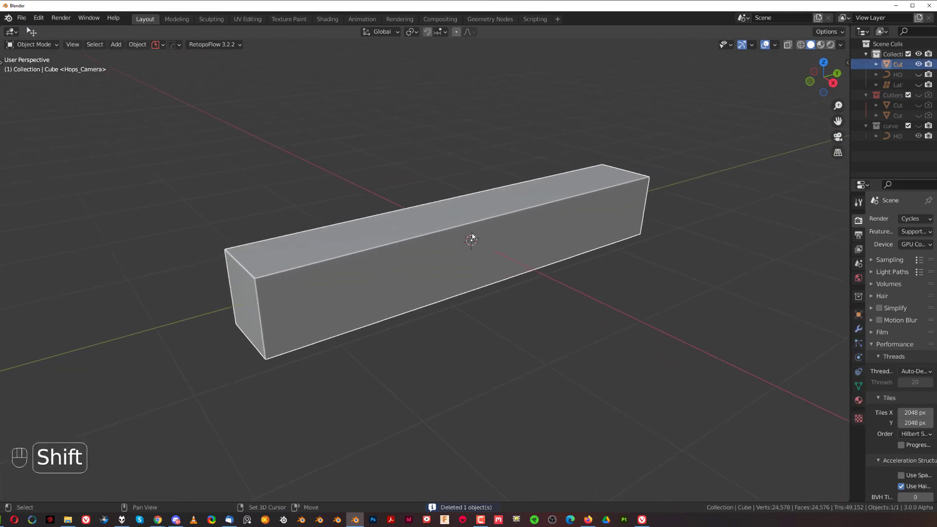
Step: Add a HardOps Curve modifier to the bar, using a Bezier curve along the +Y axis with 4 subdivisions and Stretch enabled
{"action": "key", "text": "q"}
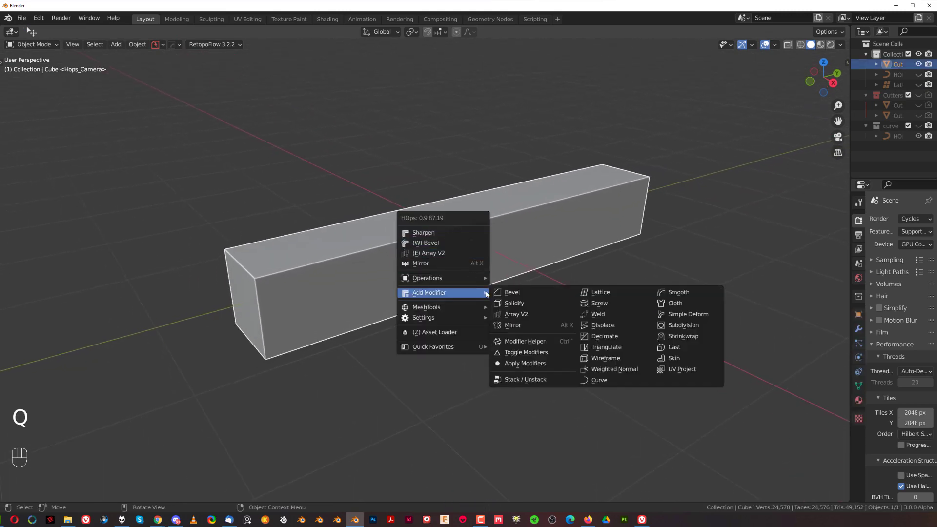
{"action": "left_click", "coordinate": [613, 383]}
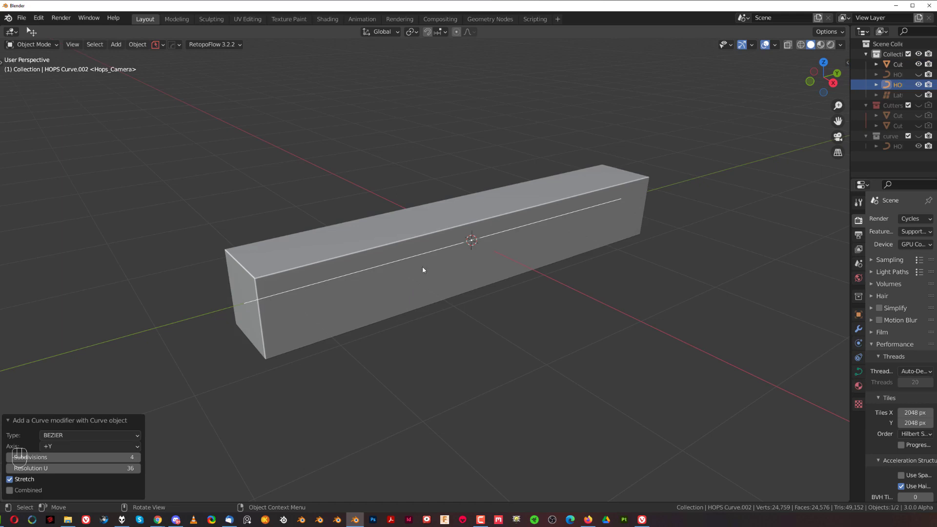
{"action": "key", "text": "F9"}
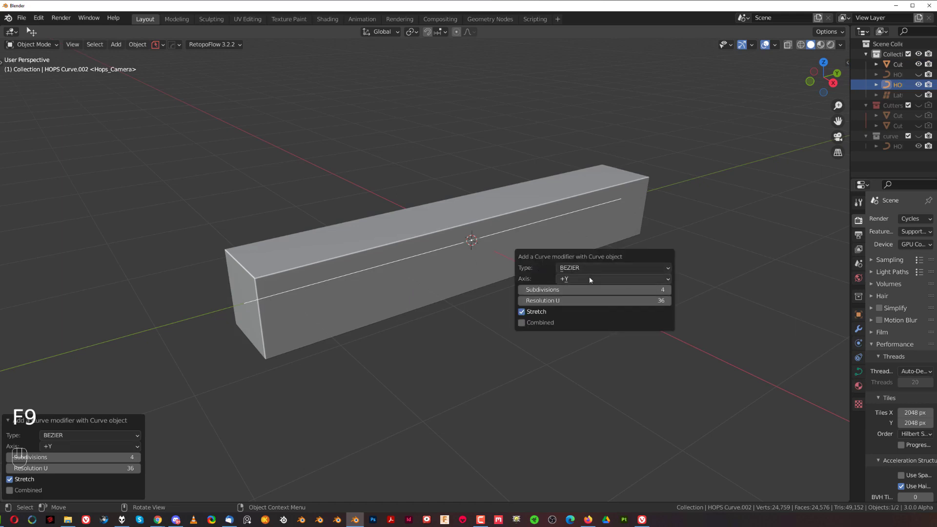
{"action": "scroll", "coordinate": [591, 279], "scroll_direction": "down", "scroll_amount": 3, "text": "ctrl"}
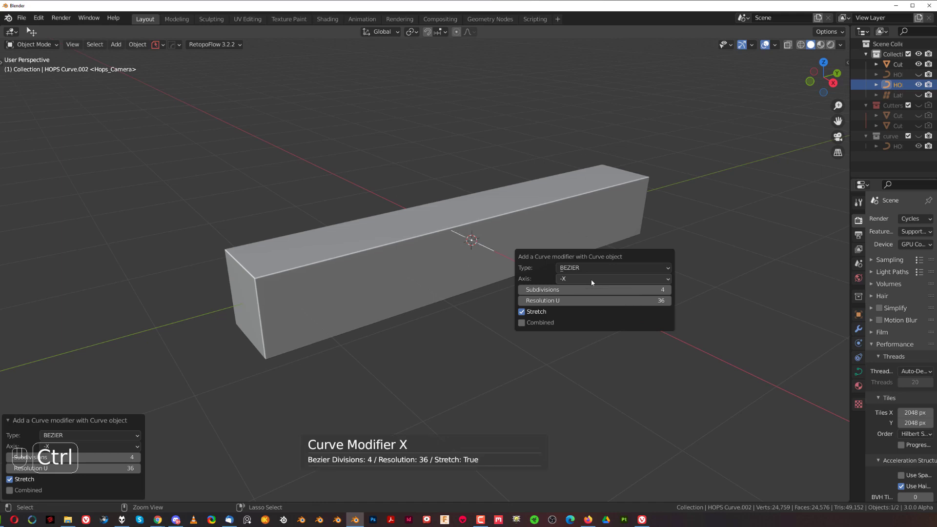
{"action": "scroll", "coordinate": [591, 279], "scroll_direction": "up", "scroll_amount": 3, "text": "ctrl"}
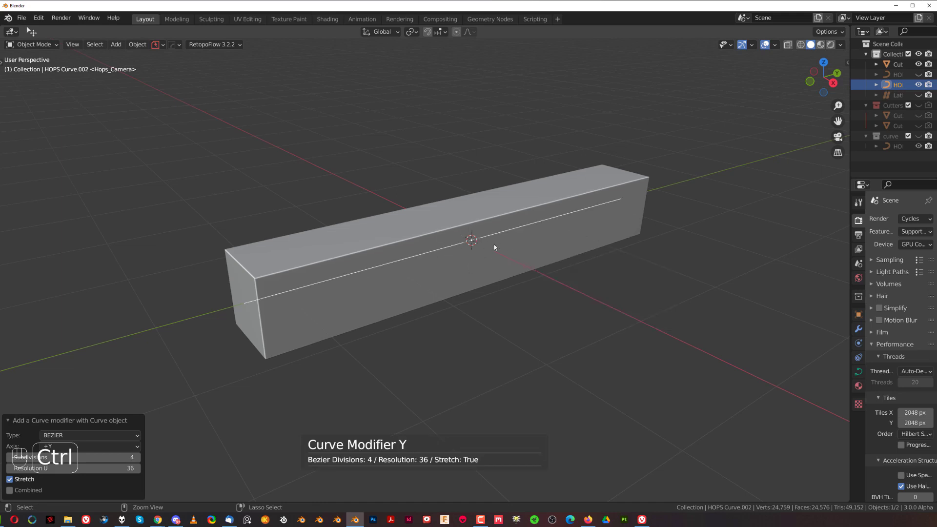
{"action": "key", "text": "F9"}
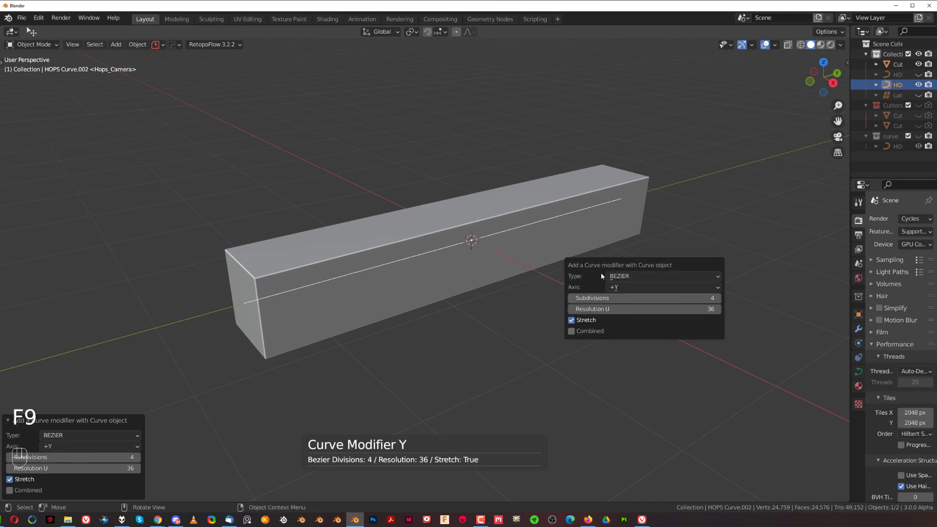
{"action": "scroll", "coordinate": [628, 285], "scroll_direction": "down", "scroll_amount": 1, "text": "ctrl"}
{"action": "scroll", "coordinate": [628, 285], "scroll_direction": "up", "scroll_amount": 1, "text": "ctrl"}
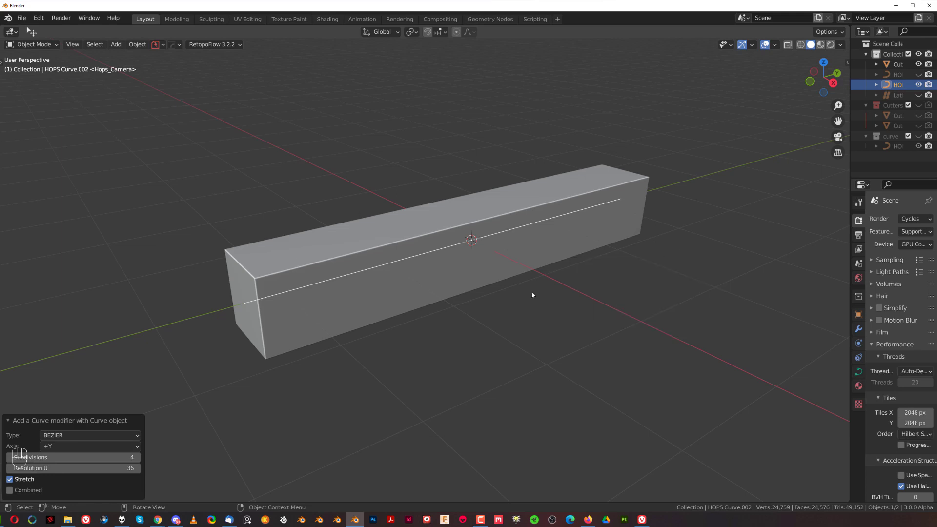
Step: Raise the curve's second control point from the near end by about 0.41 m along Z to bend the bar
{"action": "scroll", "coordinate": [519, 278], "scroll_direction": "down", "scroll_amount": 1}
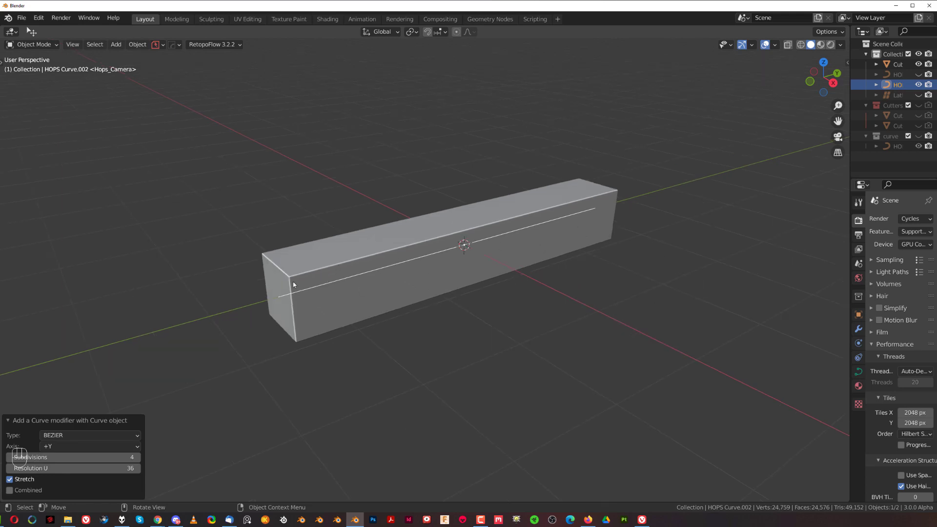
{"action": "scroll", "coordinate": [507, 236], "scroll_direction": "up", "scroll_amount": 1}
{"action": "scroll", "coordinate": [585, 205], "scroll_direction": "up", "scroll_amount": 1}
{"action": "scroll", "coordinate": [561, 270], "scroll_direction": "down", "scroll_amount": 1}
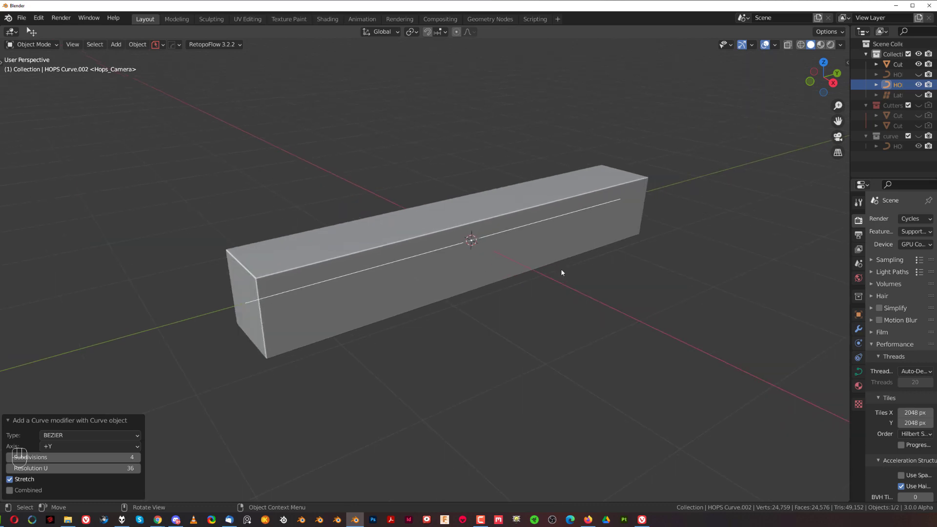
{"action": "key", "text": "Tab"}
{"action": "middle_click_drag", "start_coordinate": [442, 256], "coordinate": [522, 263], "text": "shift"}
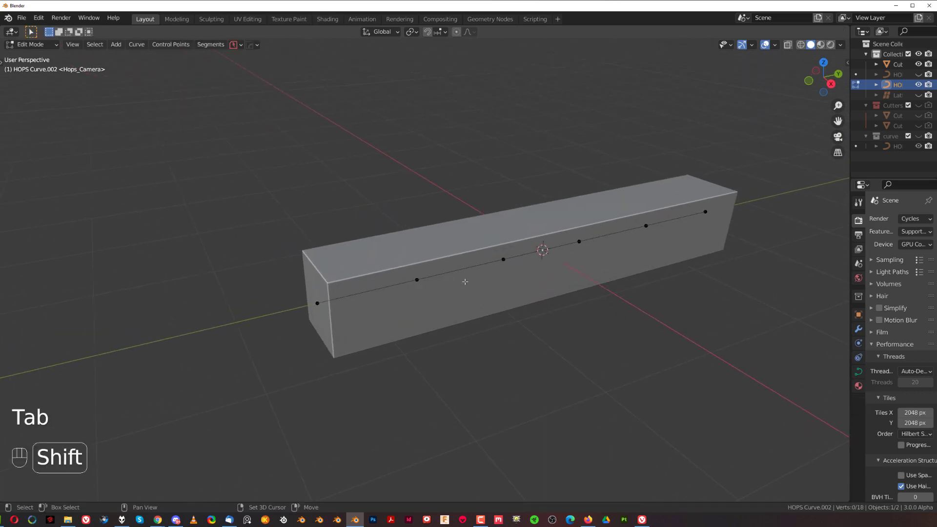
{"action": "left_click", "coordinate": [429, 282]}
{"action": "scroll", "coordinate": [439, 288], "scroll_direction": "up", "scroll_amount": 1}
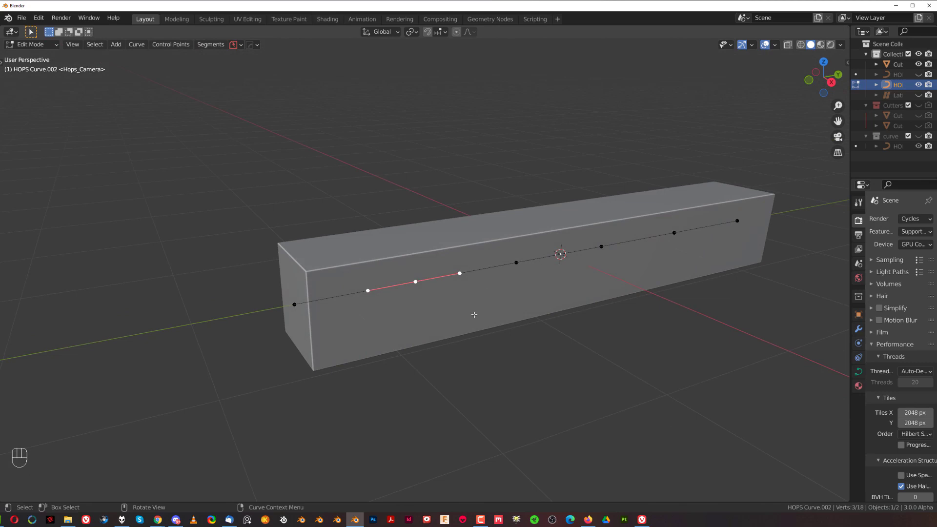
{"action": "key", "text": "g"}
{"action": "key", "text": "z"}
{"action": "left_click", "coordinate": [518, 258]}
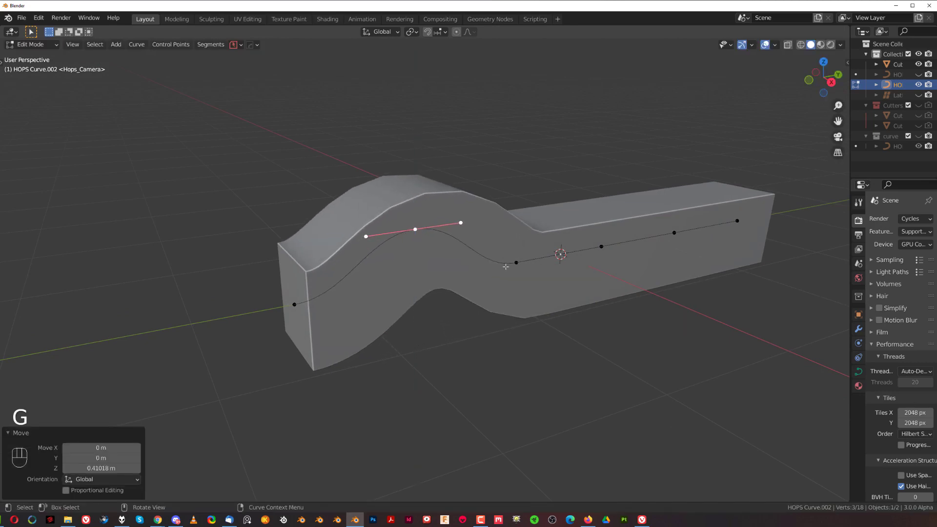
Step: Rotate the raised control point about -33 degrees around the X axis and return to Object Mode
{"action": "key", "text": "r"}
{"action": "key", "text": "x"}
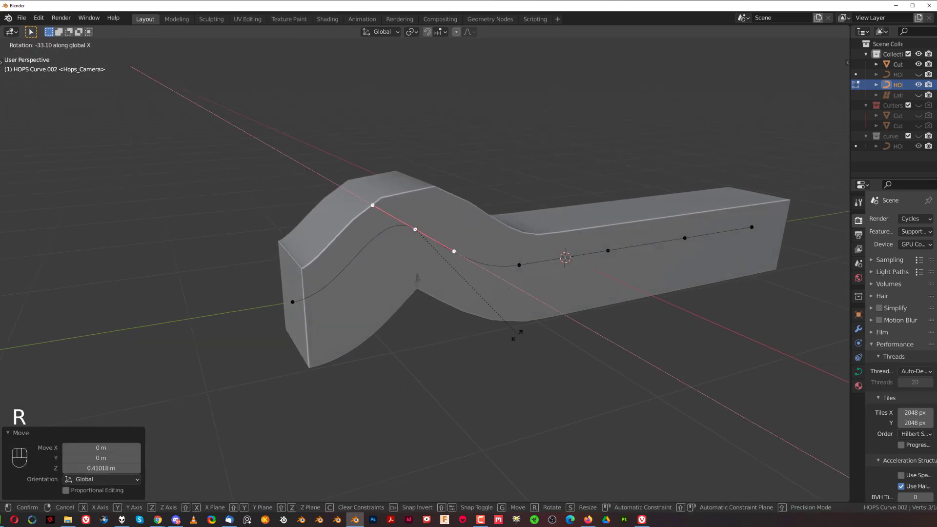
{"action": "left_click", "coordinate": [516, 336]}
{"action": "key", "text": "Tab"}
Step: Set the bar's subdivision level to 4 and add five evenly spaced loop cuts across its length
{"action": "left_click", "coordinate": [477, 236]}
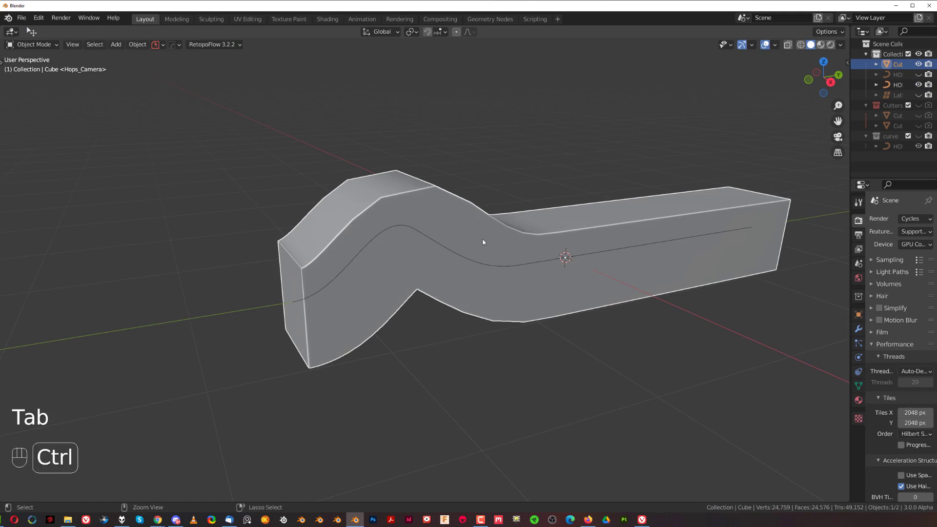
{"action": "key", "text": "ctrl+4"}
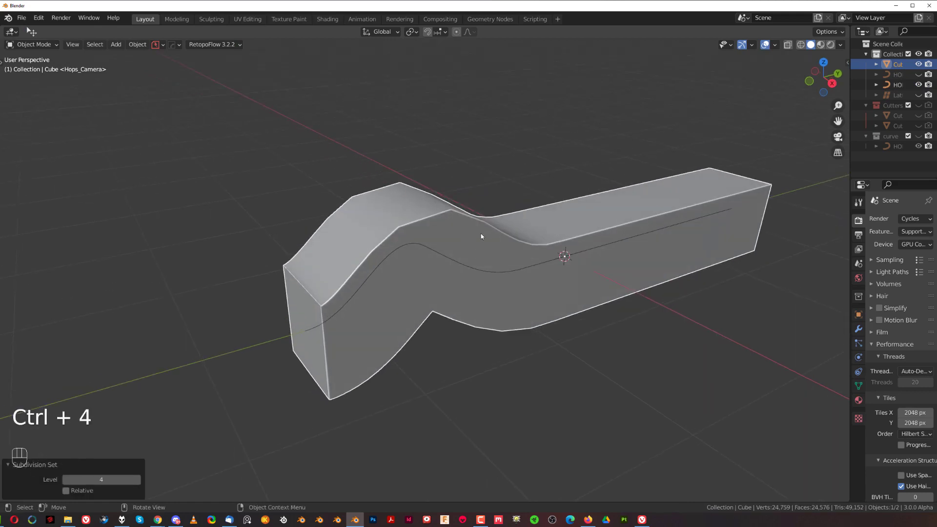
{"action": "key", "text": "Tab"}
{"action": "key", "text": "Tab"}
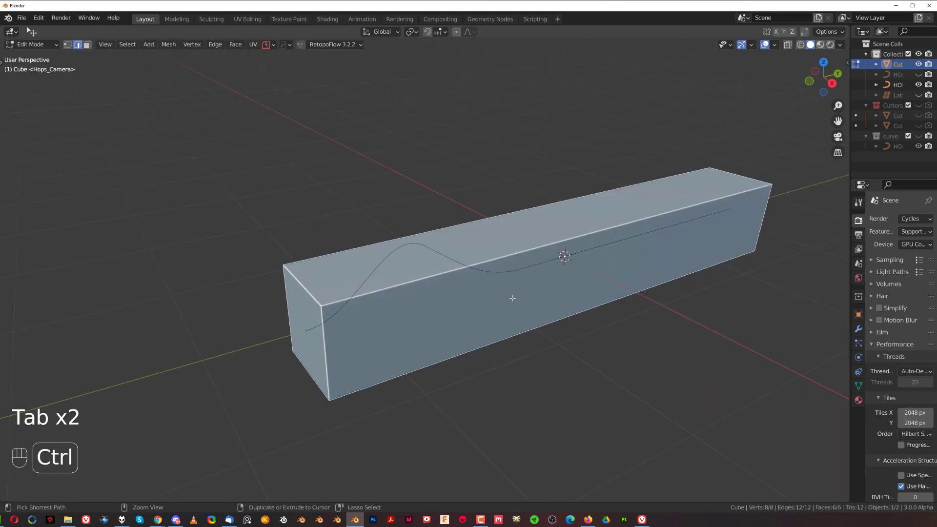
{"action": "key", "text": "ctrl+r"}
{"action": "scroll", "coordinate": [501, 245], "scroll_direction": "up", "scroll_amount": 4}
{"action": "left_click", "coordinate": [499, 244]}
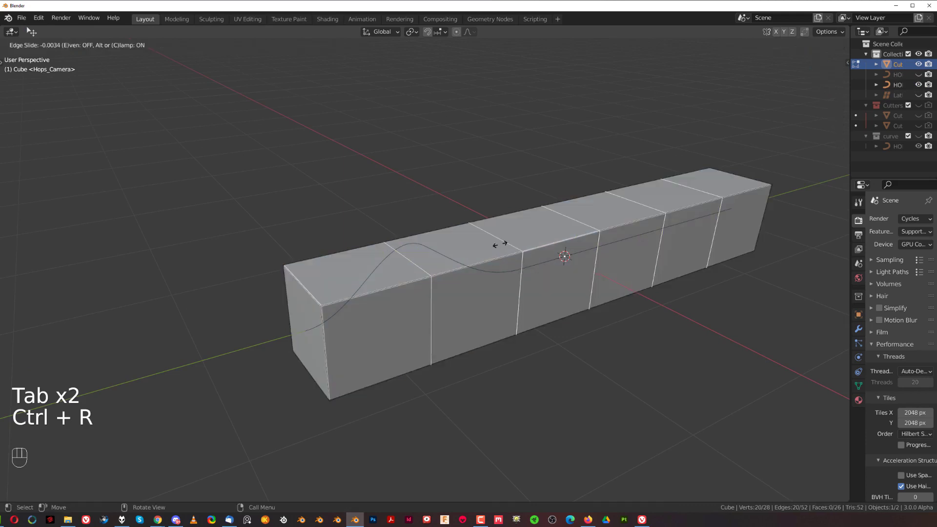
{"action": "key", "text": "Tab"}
{"action": "middle_click_drag", "start_coordinate": [477, 213], "coordinate": [495, 235]}
{"action": "key", "text": "Tab"}
{"action": "key", "text": "Tab"}
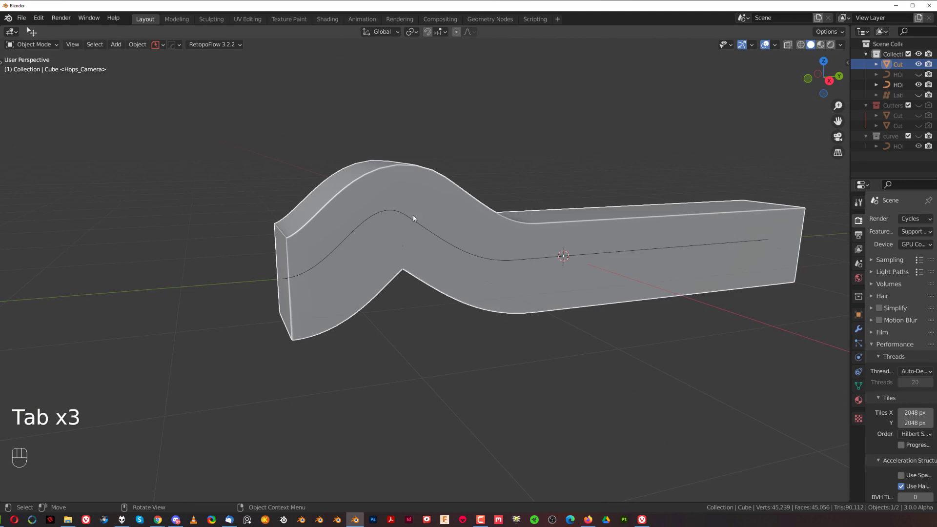
Step: Lower the curve's second control point about 0.27 m along Z and rotate it about 19 degrees around the X axis
{"action": "left_click", "coordinate": [399, 215]}
{"action": "key", "text": "Tab"}
{"action": "left_click", "coordinate": [405, 216]}
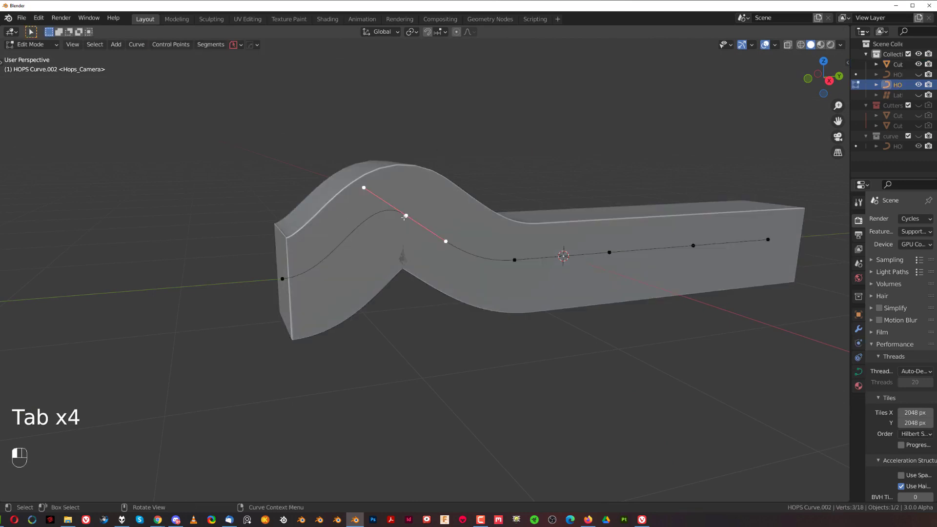
{"action": "key", "text": "g"}
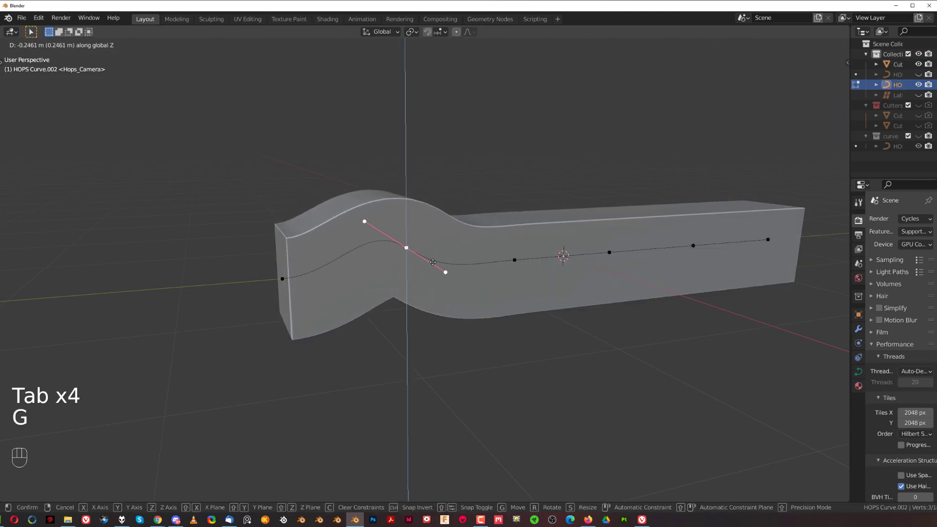
{"action": "left_click", "coordinate": [434, 263]}
{"action": "key", "text": "r"}
{"action": "key", "text": "x"}
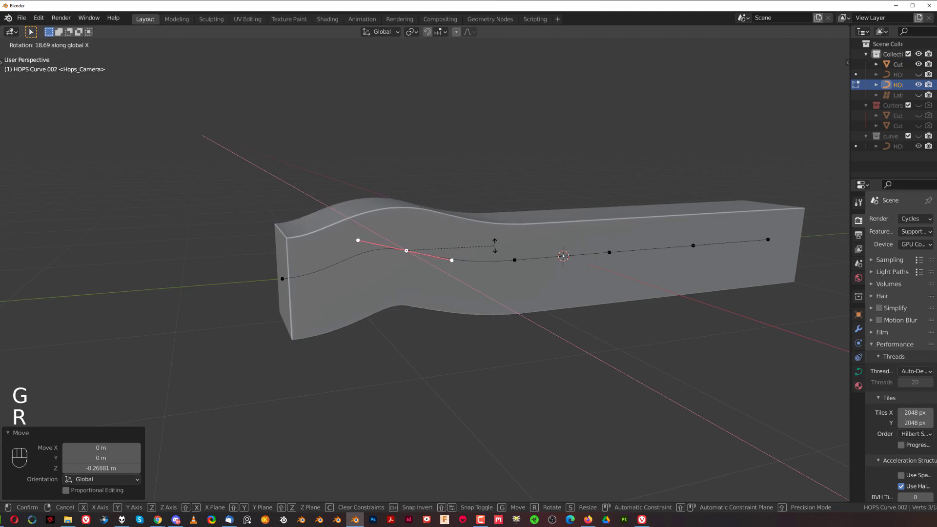
{"action": "left_click", "coordinate": [568, 259]}
Step: Raise the curve's fourth and fifth control points together by about 0.51 m along Z
{"action": "left_click", "coordinate": [609, 252]}
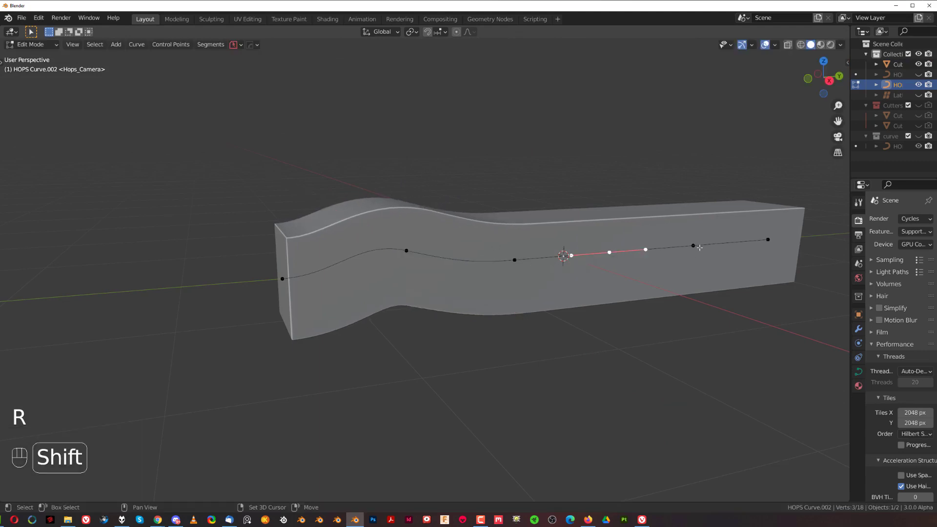
{"action": "left_click", "coordinate": [693, 246], "text": "shift"}
{"action": "key", "text": "g"}
{"action": "key", "text": "z"}
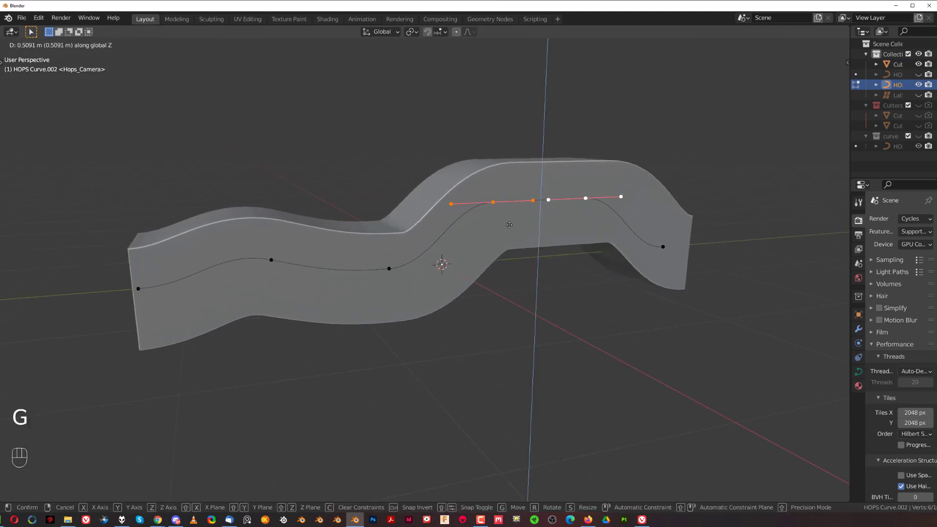
{"action": "left_click", "coordinate": [509, 225]}
Step: Move the curve's end point at the +Y end about 0.64 m along Y to lengthen the bar
{"action": "middle_click_drag", "start_coordinate": [544, 242], "coordinate": [444, 237]}
{"action": "left_click", "coordinate": [695, 295]}
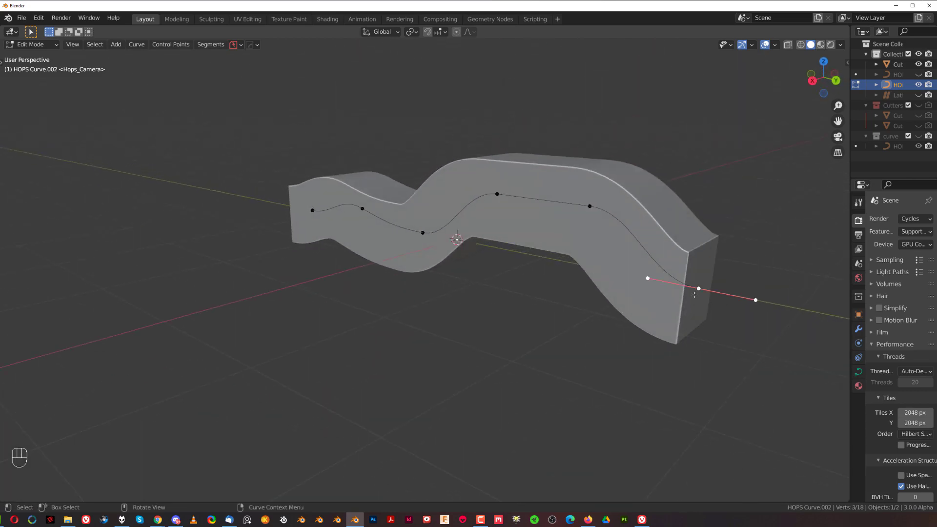
{"action": "middle_click_drag", "start_coordinate": [694, 294], "coordinate": [691, 313]}
{"action": "key", "text": "g"}
{"action": "key", "text": "y"}
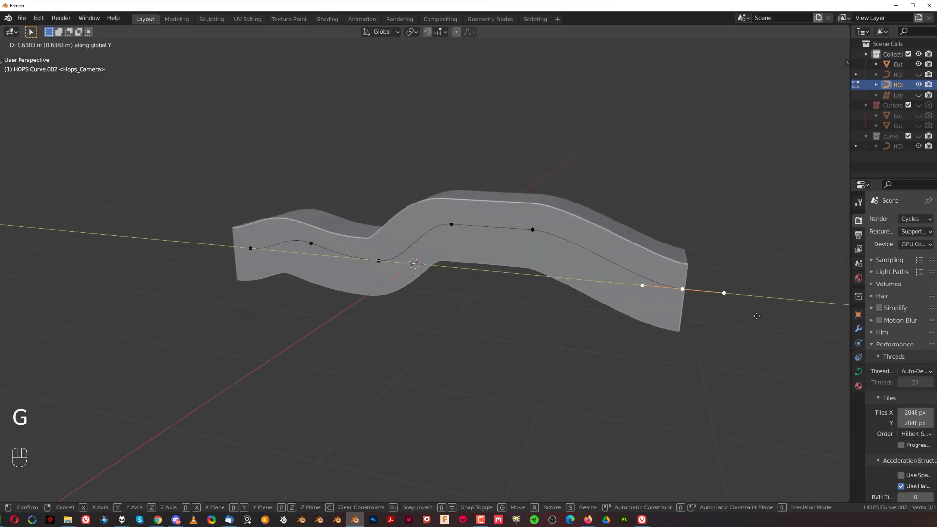
{"action": "left_click", "coordinate": [757, 316]}
Step: Adjust the rotation of the curve's +Y end point around the X axis and return to Object Mode
{"action": "key", "text": "r"}
{"action": "key", "text": "x"}
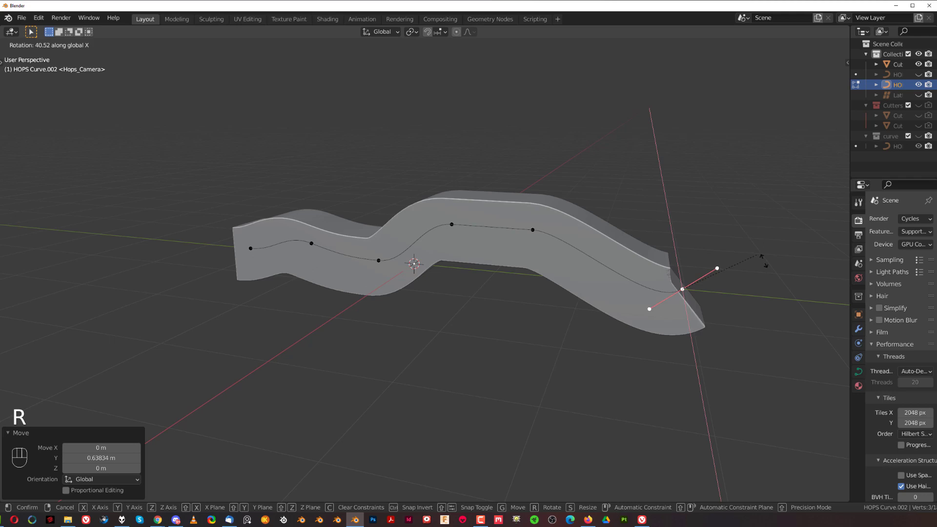
{"action": "left_click", "coordinate": [718, 294]}
{"action": "key", "text": "Tab"}
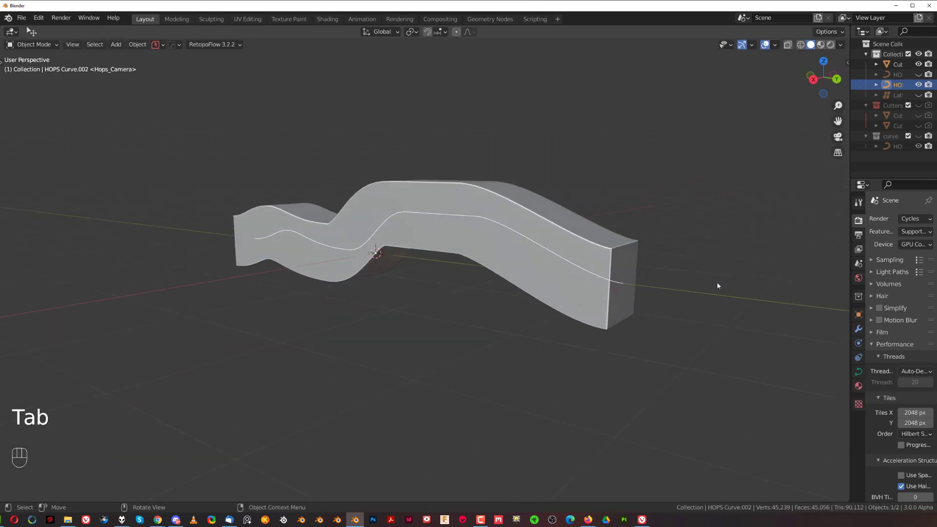
Step: Extrude the end face at the +Y end of the bar's mesh and return to Object Mode
{"action": "left_click", "coordinate": [618, 261]}
{"action": "key", "text": "Tab"}
{"action": "left_click", "coordinate": [556, 262]}
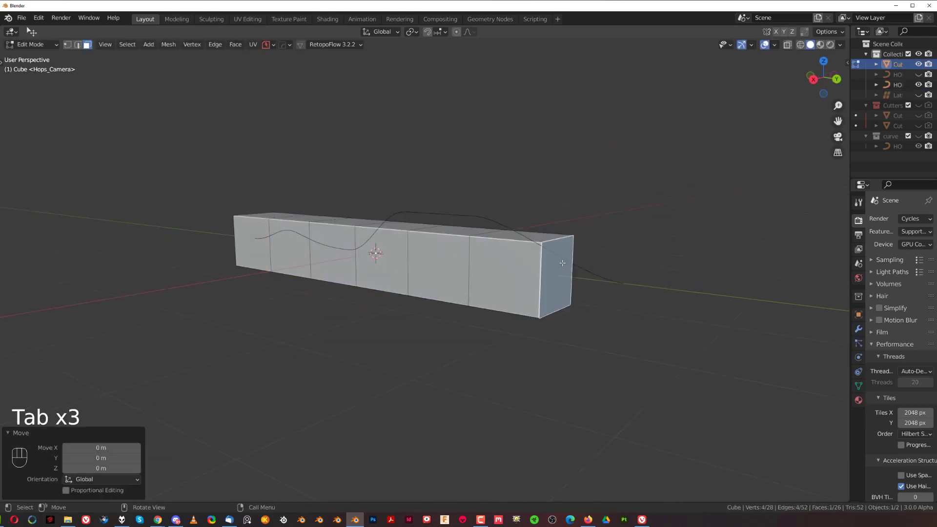
{"action": "key", "text": "e"}
{"action": "left_click", "coordinate": [591, 217]}
{"action": "key", "text": "Tab"}
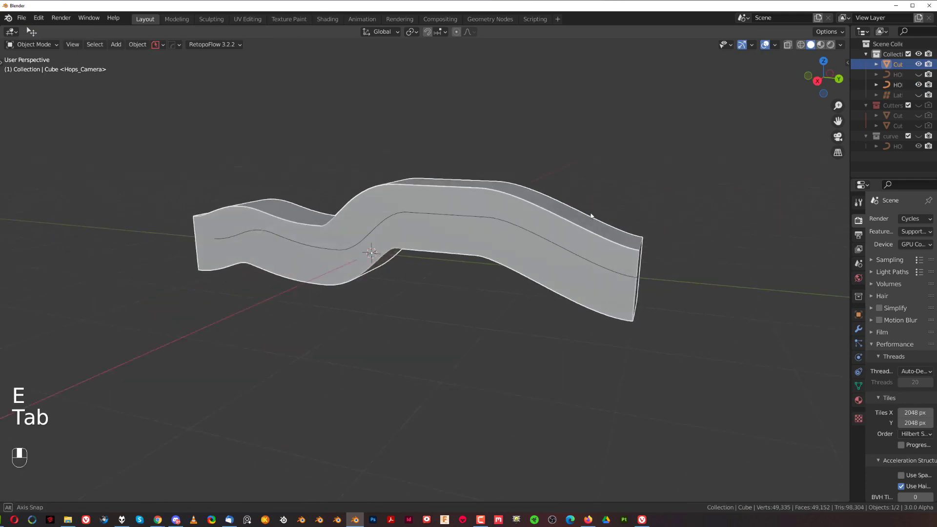
Step: Add a HardOps Lattice modifier to the curve-deformed bar
{"action": "middle_click_drag", "start_coordinate": [591, 216], "coordinate": [540, 219]}
{"action": "left_click", "coordinate": [546, 199]}
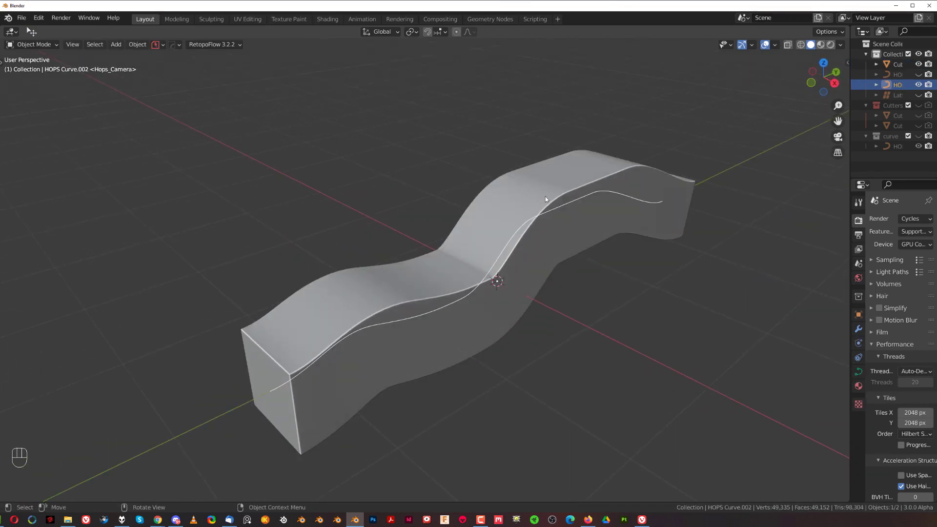
{"action": "key", "text": "q"}
{"action": "mouse_move", "coordinate": [517, 183]}
{"action": "left_click", "coordinate": [675, 182]}
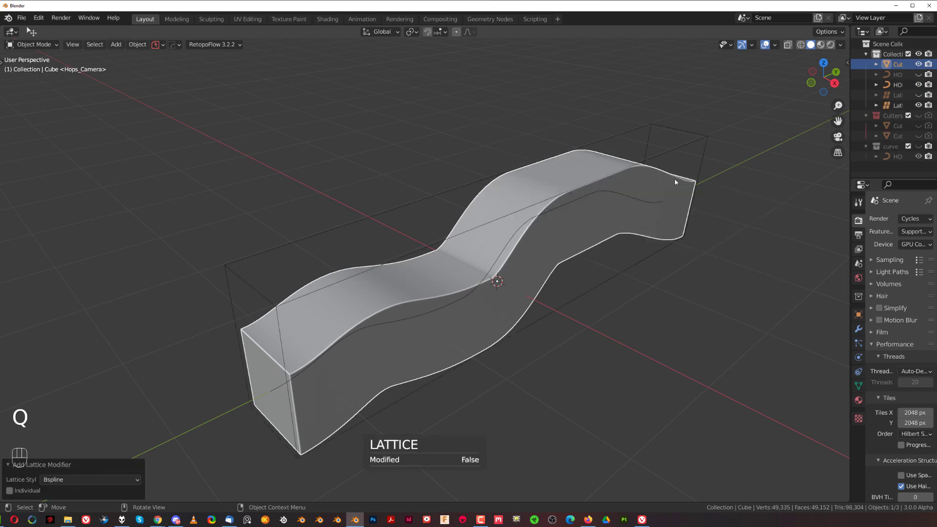
Step: Try 6 lattice points along Y, set the lattice's Z resolution to 4 points instead, and enter Edit Mode
{"action": "middle_click_drag", "start_coordinate": [517, 229], "coordinate": [453, 215]}
{"action": "left_click", "coordinate": [448, 204]}
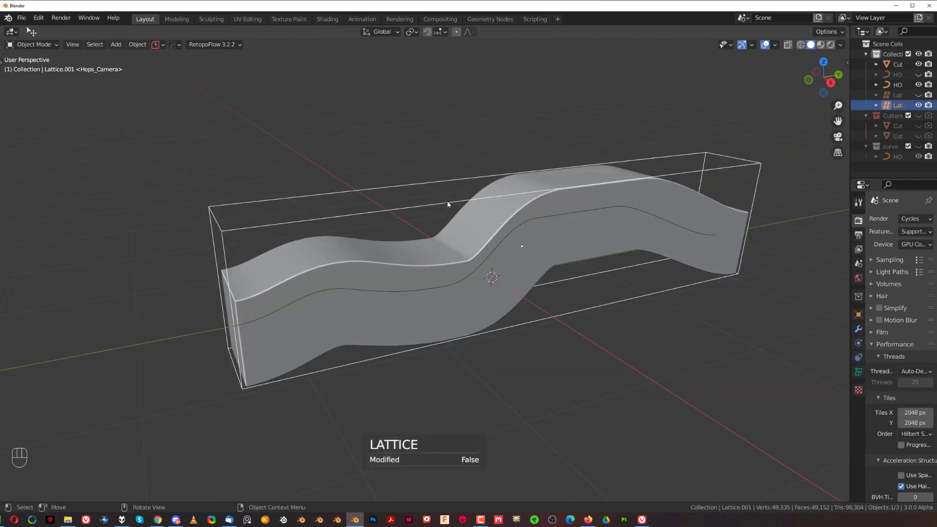
{"action": "key", "text": "q"}
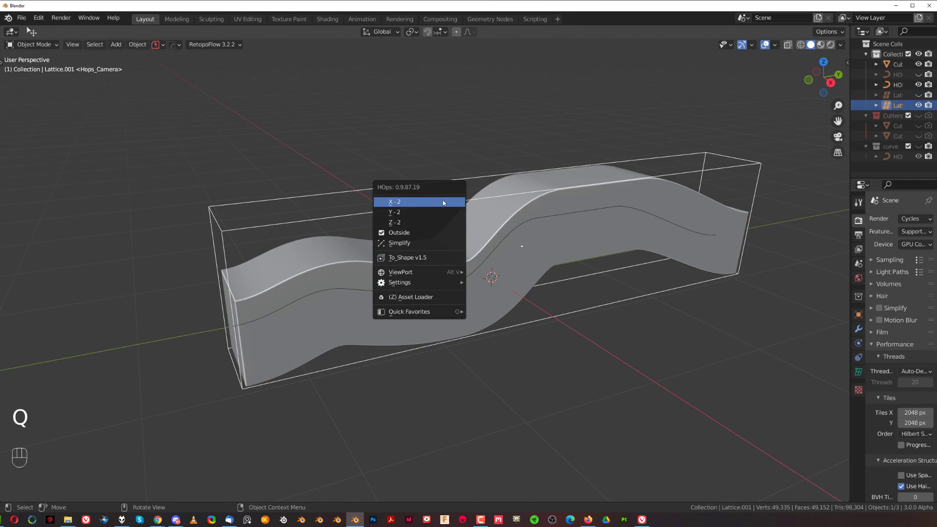
{"action": "left_click", "coordinate": [440, 211]}
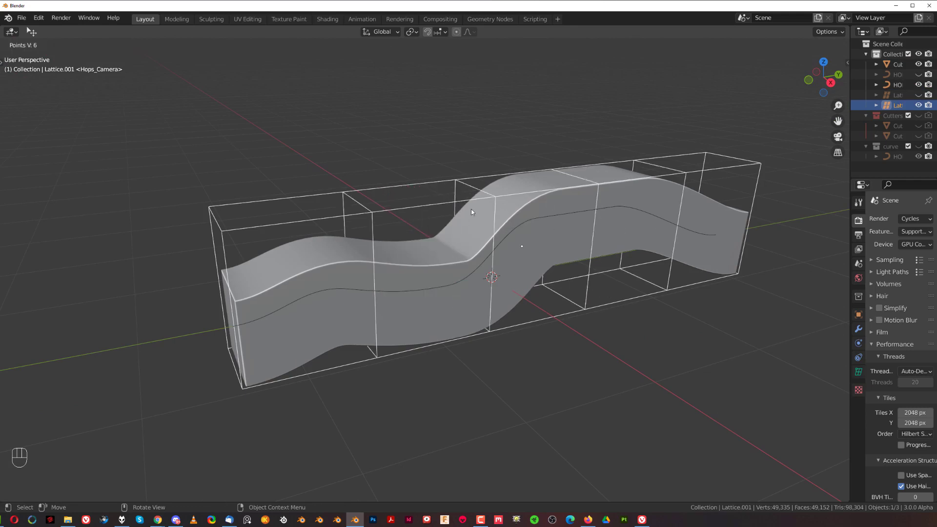
{"action": "left_click", "coordinate": [457, 212]}
{"action": "middle_click_drag", "start_coordinate": [515, 220], "coordinate": [552, 257]}
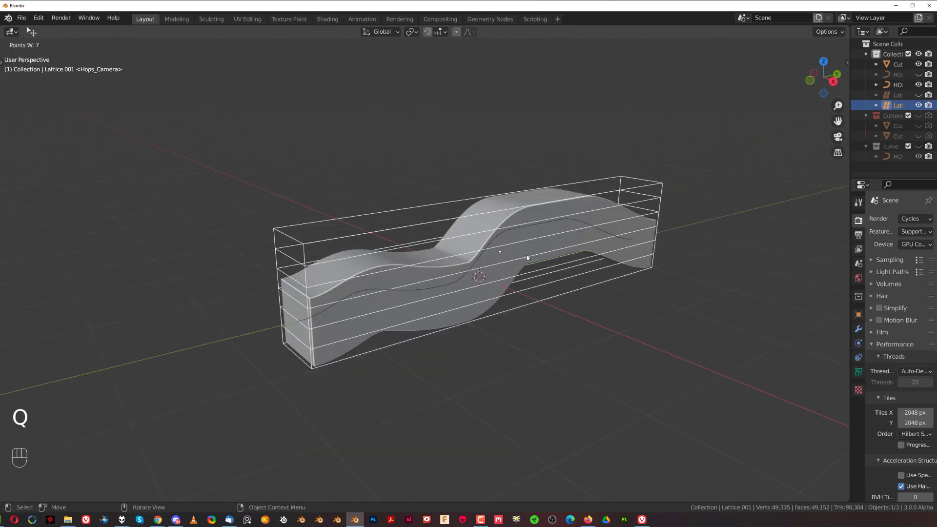
{"action": "middle_click_drag", "start_coordinate": [527, 257], "coordinate": [626, 246]}
{"action": "key", "text": "Tab"}
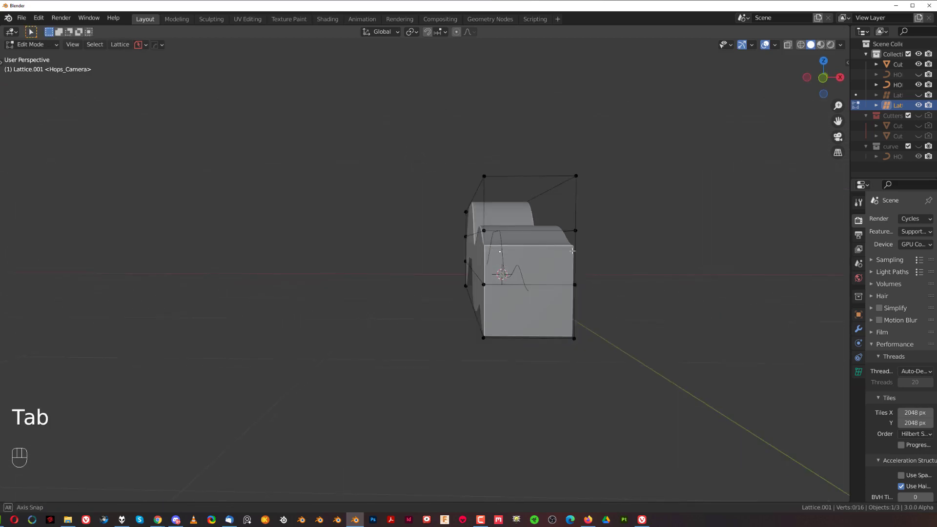
{"action": "key", "text": "b"}
{"action": "left_click_drag", "start_coordinate": [448, 213], "coordinate": [605, 287]}
{"action": "middle_click_drag", "start_coordinate": [605, 275], "coordinate": [527, 284]}
{"action": "key", "text": "g"}
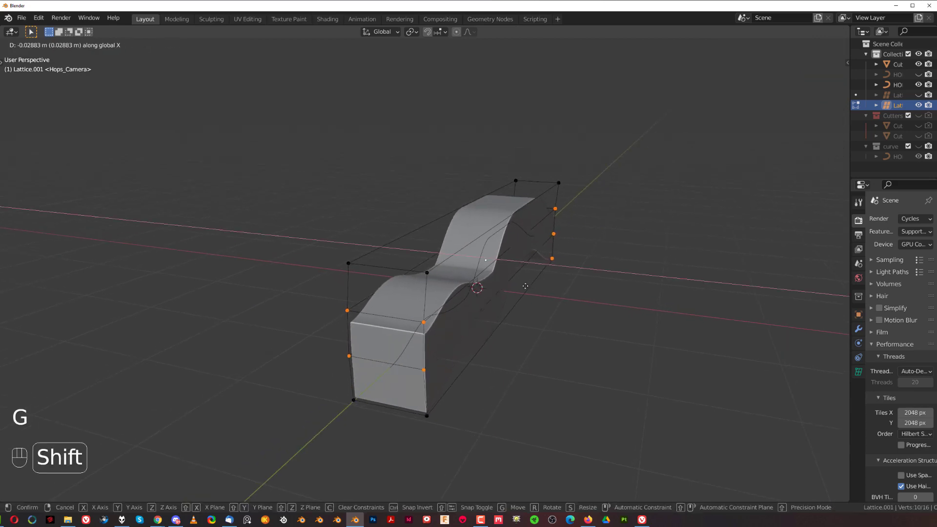
{"action": "right_click", "coordinate": [331, 259]}
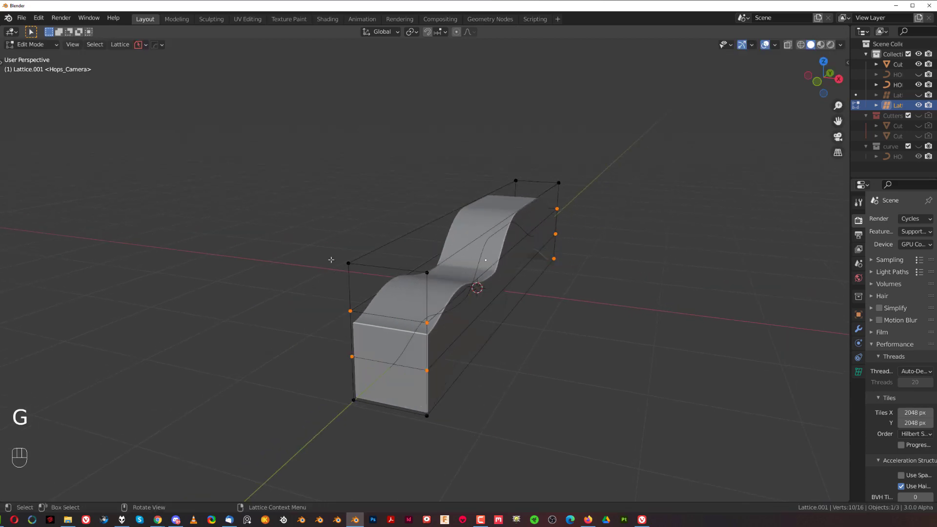
Step: Select the lattice's upper two rows of points and rotate them about -28.6 degrees around the Y axis
{"action": "middle_click_drag", "start_coordinate": [330, 260], "coordinate": [457, 212]}
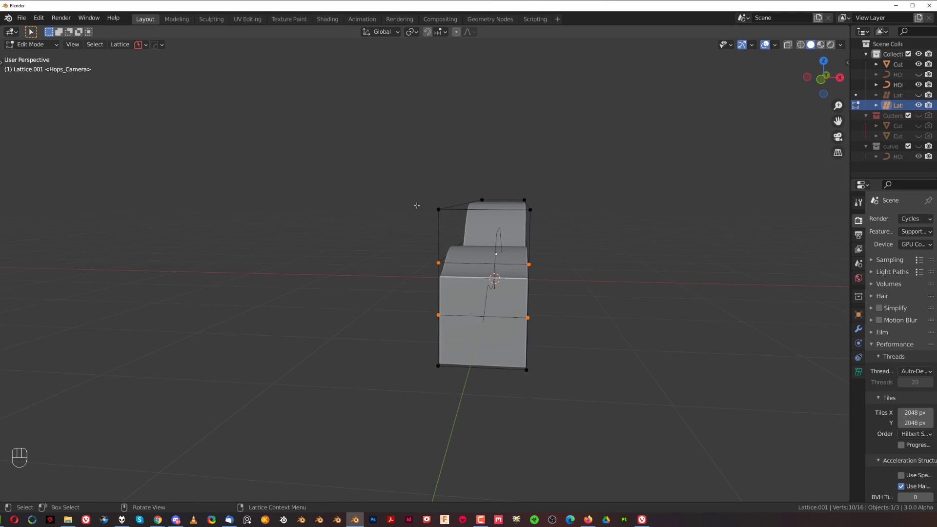
{"action": "key", "text": "b"}
{"action": "left_click_drag", "start_coordinate": [407, 179], "coordinate": [592, 285]}
{"action": "left_click", "coordinate": [616, 259]}
{"action": "key", "text": "b"}
{"action": "left_click_drag", "start_coordinate": [366, 162], "coordinate": [563, 270]}
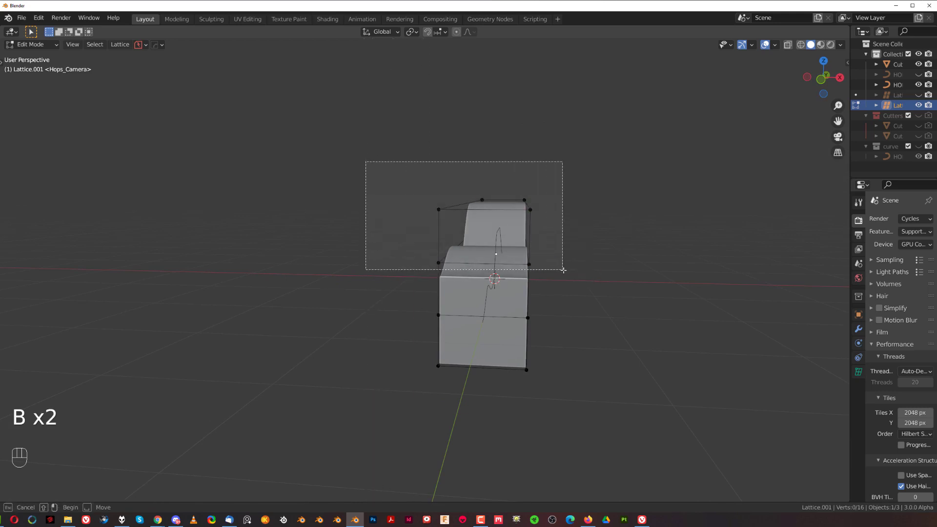
{"action": "mouse_move", "coordinate": [563, 270]}
{"action": "middle_mouse_down"}
{"action": "mouse_move", "coordinate": [650, 271]}
{"action": "mouse_move", "coordinate": [644, 264]}
{"action": "mouse_move", "coordinate": [648, 302]}
{"action": "mouse_move", "coordinate": [604, 290]}
{"action": "middle_mouse_up"}
{"action": "key", "text": "r"}
{"action": "key", "text": "x"}
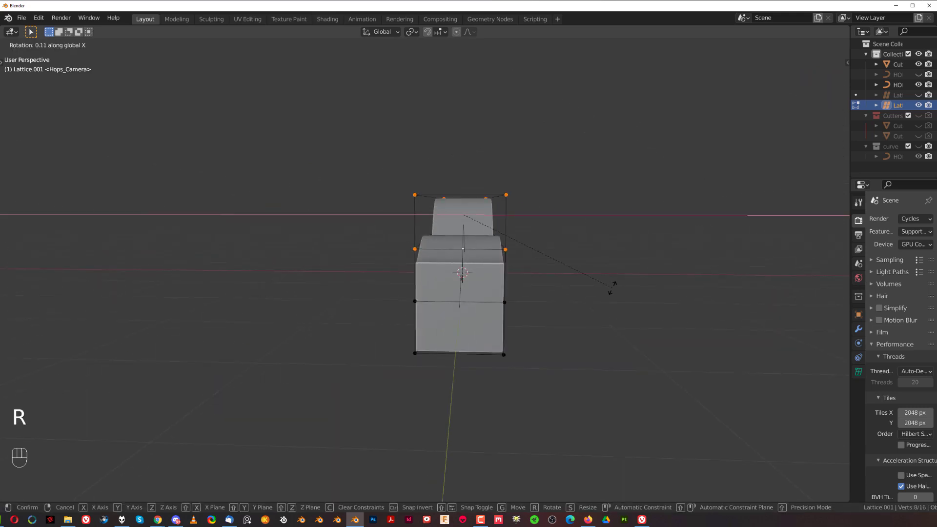
{"action": "left_click", "coordinate": [582, 219]}
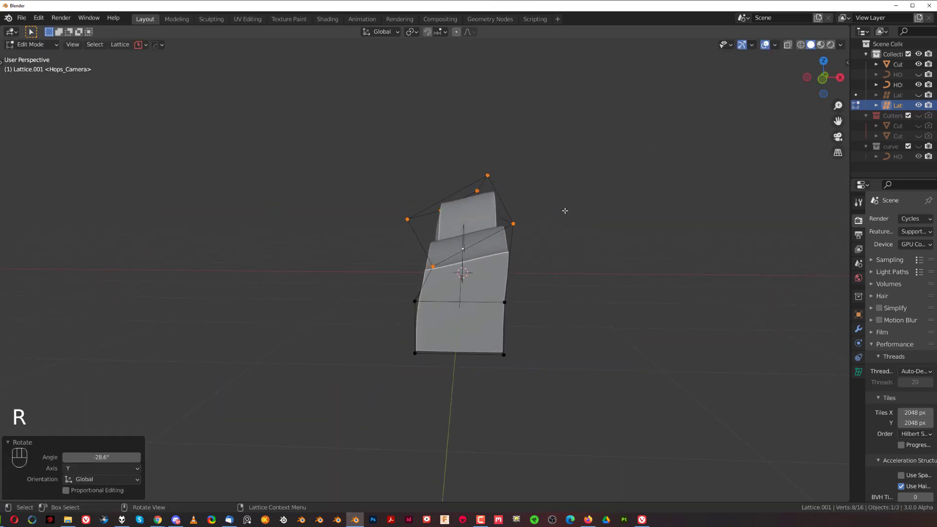
Step: Shift the rotated lattice points sideways in the negative X direction and return to Object Mode
{"action": "key", "text": "f"}
{"action": "key", "text": "g"}
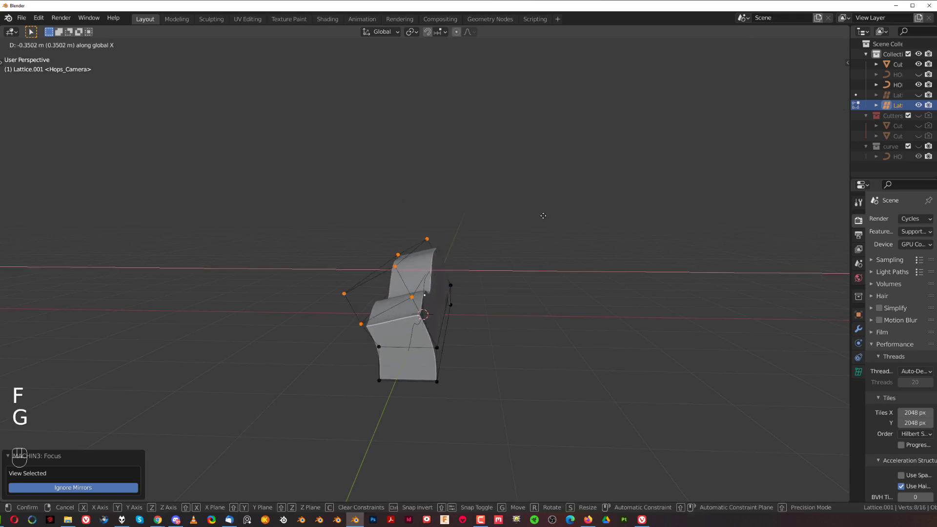
{"action": "left_click", "coordinate": [413, 216]}
{"action": "key", "text": "Tab"}
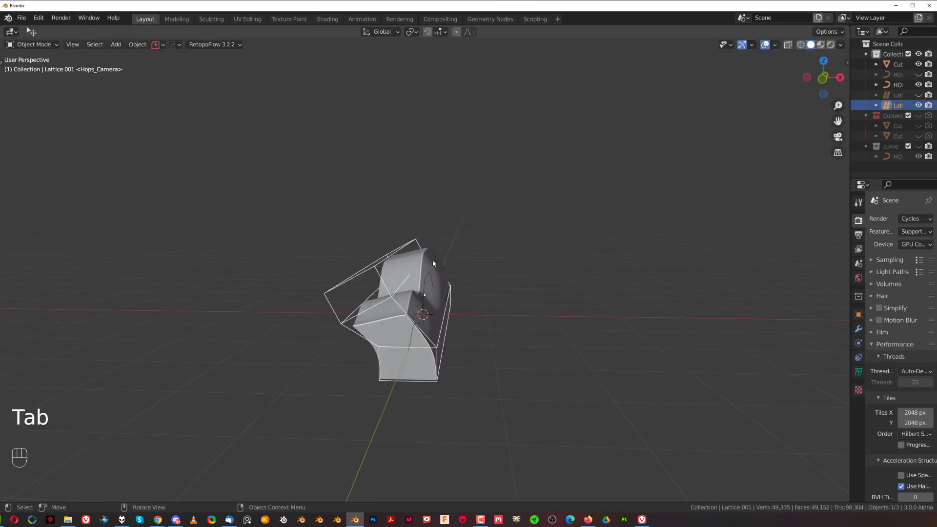
{"action": "mouse_move", "coordinate": [296, 275]}
{"action": "middle_mouse_down"}
{"action": "mouse_move", "coordinate": [561, 247]}
{"action": "mouse_move", "coordinate": [641, 260]}
{"action": "mouse_move", "coordinate": [581, 245]}
{"action": "mouse_move", "coordinate": [540, 203]}
{"action": "mouse_move", "coordinate": [334, 292]}
{"action": "middle_mouse_up"}
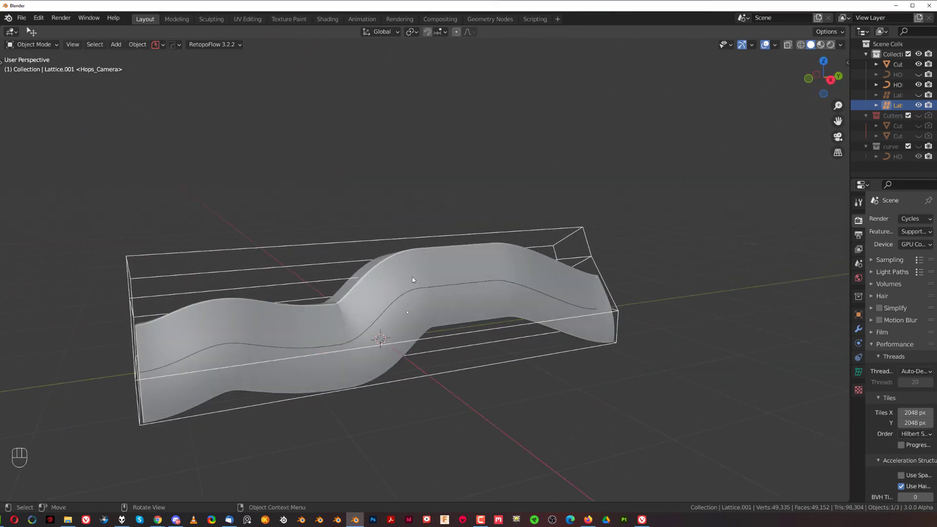
Step: Remove the new lattice and its deformation from the curved bar
{"action": "left_click", "coordinate": [397, 243]}
{"action": "scroll", "coordinate": [410, 258], "scroll_direction": "down", "scroll_amount": 2}
{"action": "middle_click_drag", "start_coordinate": [416, 266], "coordinate": [442, 254]}
{"action": "middle_click_drag", "start_coordinate": [424, 244], "coordinate": [480, 304], "text": "shift"}
Step: Activate the HardOps tool and add its coil spring shape to the scene
{"action": "key", "text": "alt+w"}
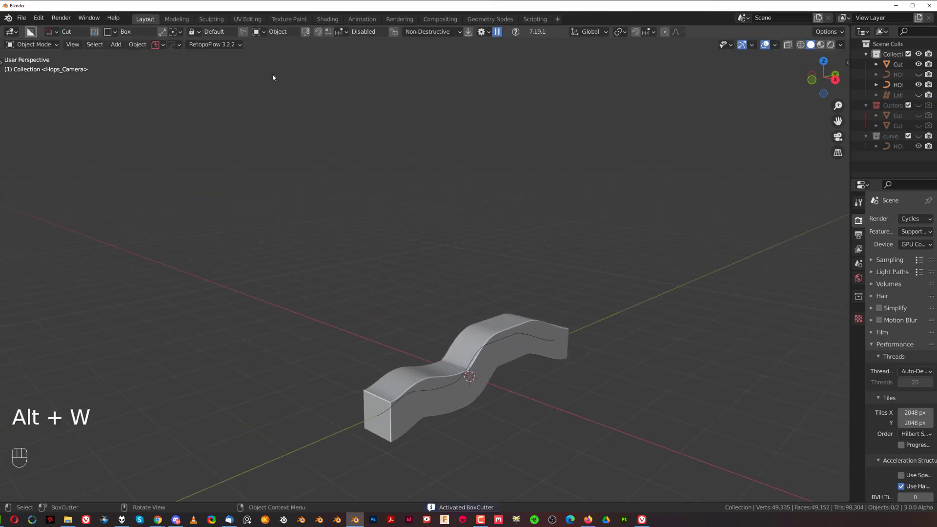
{"action": "key", "text": "alt+w"}
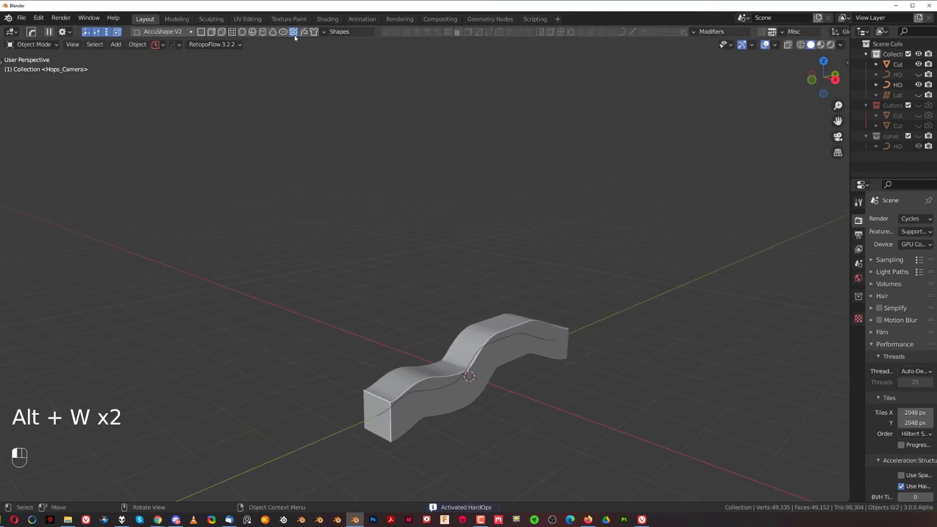
{"action": "left_click", "coordinate": [294, 36]}
{"action": "scroll", "coordinate": [454, 219], "scroll_direction": "up", "scroll_amount": 2}
{"action": "mouse_move", "coordinate": [505, 273]}
{"action": "middle_mouse_down", "text": "shift"}
{"action": "mouse_move", "coordinate": [483, 220]}
{"action": "mouse_move", "coordinate": [497, 232]}
{"action": "mouse_move", "coordinate": [499, 258]}
{"action": "middle_mouse_up", "text": "shift"}
Step: Move the coil beside the bar by about -2.05 m in X, -1.0 m in Y and 0.77 m in Z
{"action": "key", "text": "g"}
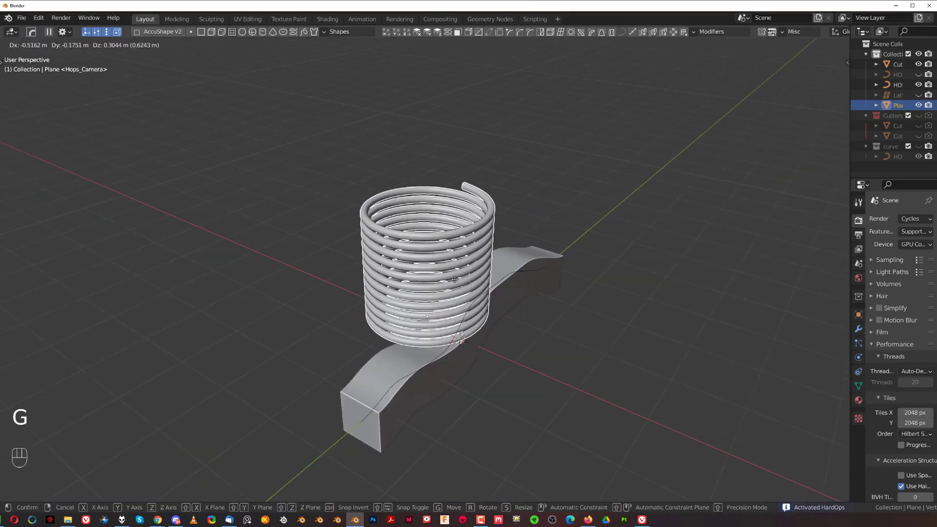
{"action": "left_click", "coordinate": [341, 247]}
{"action": "scroll", "coordinate": [542, 295], "scroll_direction": "up", "scroll_amount": 2}
{"action": "middle_click_drag", "start_coordinate": [342, 247], "coordinate": [533, 289], "text": "shift"}
{"action": "scroll", "coordinate": [535, 261], "scroll_direction": "down", "scroll_amount": 1}
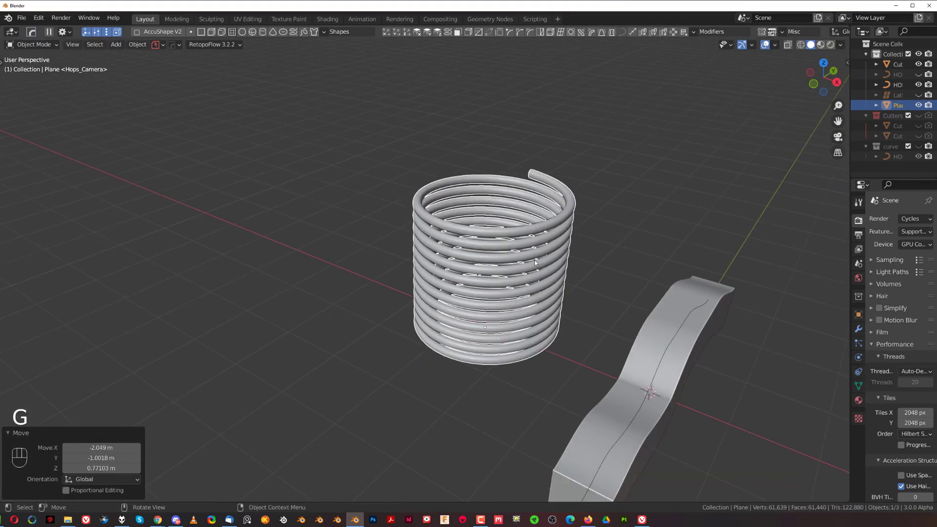
Step: Reduce the coil's diameter and stretch it vertically to space its turns apart using the HardOps modifier handles
{"action": "middle_click_drag", "start_coordinate": [465, 267], "coordinate": [580, 229]}
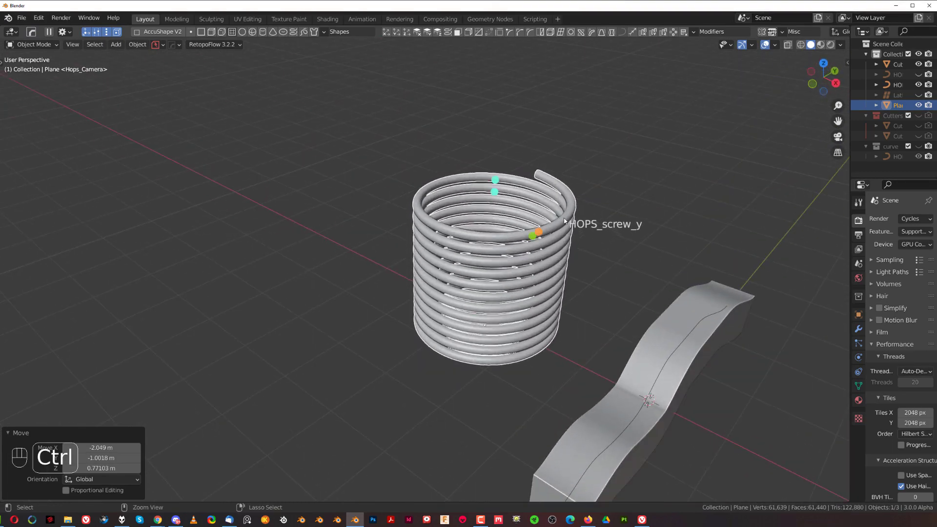
{"action": "left_click_drag", "start_coordinate": [543, 233], "coordinate": [457, 236], "text": "ctrl"}
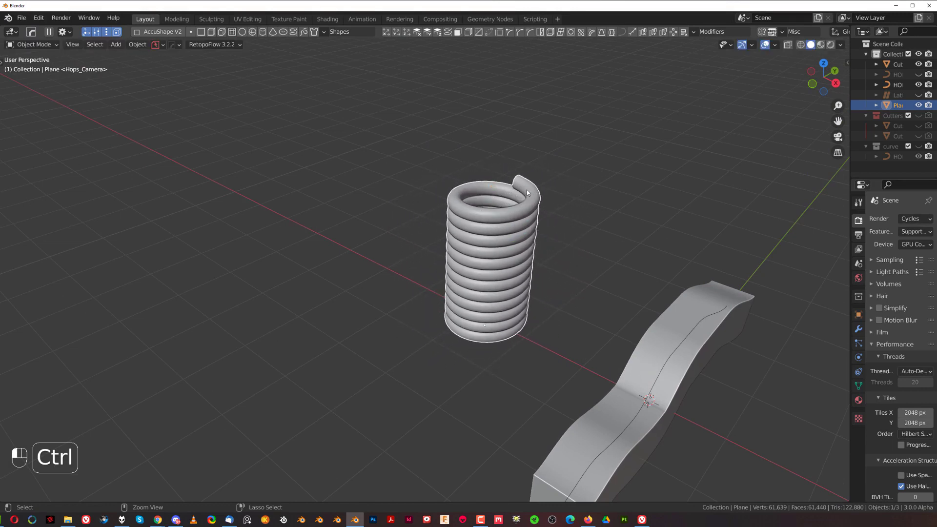
{"action": "left_click_drag", "start_coordinate": [495, 188], "coordinate": [661, 37]}
Step: Add a HardOps Curve modifier to the coil using a Bezier curve along +Z with 2 subdivisions
{"action": "middle_click_drag", "start_coordinate": [501, 297], "coordinate": [493, 265]}
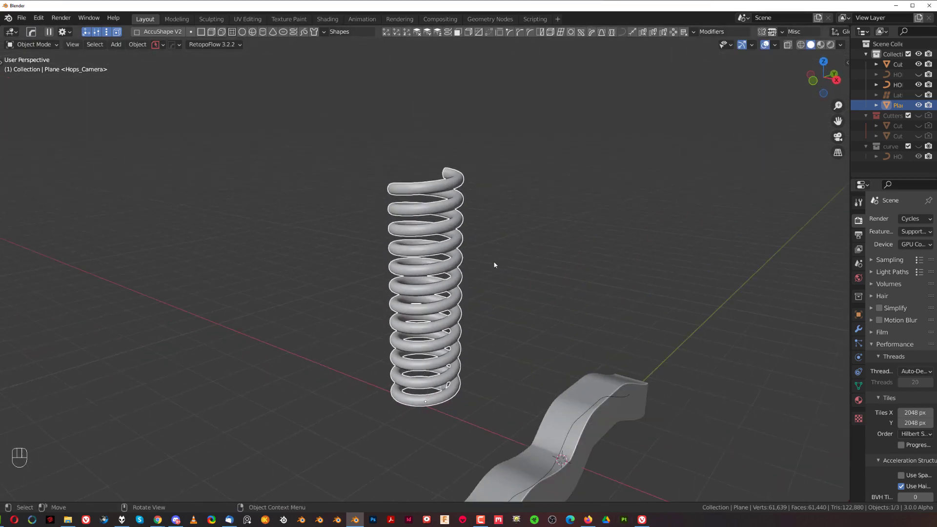
{"action": "key", "text": "q"}
{"action": "mouse_move", "coordinate": [528, 267]}
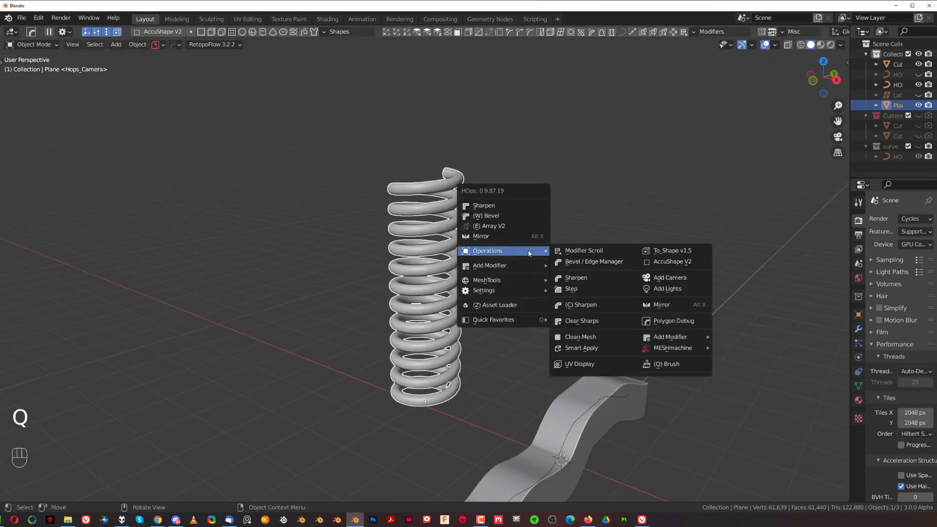
{"action": "mouse_move", "coordinate": [545, 283]}
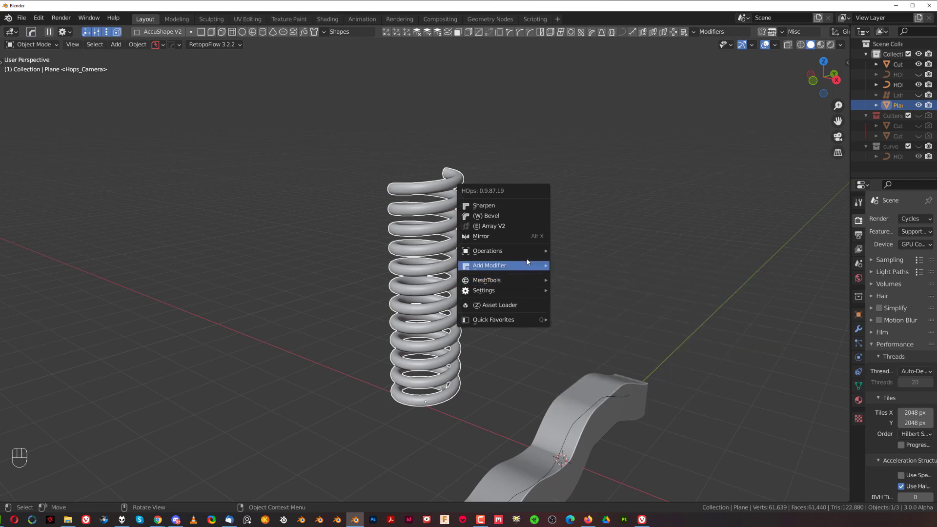
{"action": "left_click", "coordinate": [669, 353]}
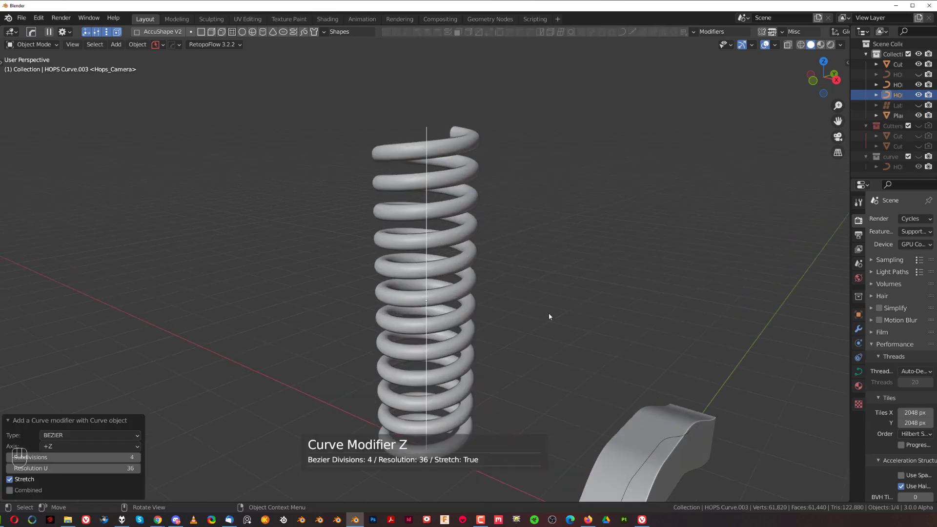
{"action": "key", "text": "F9"}
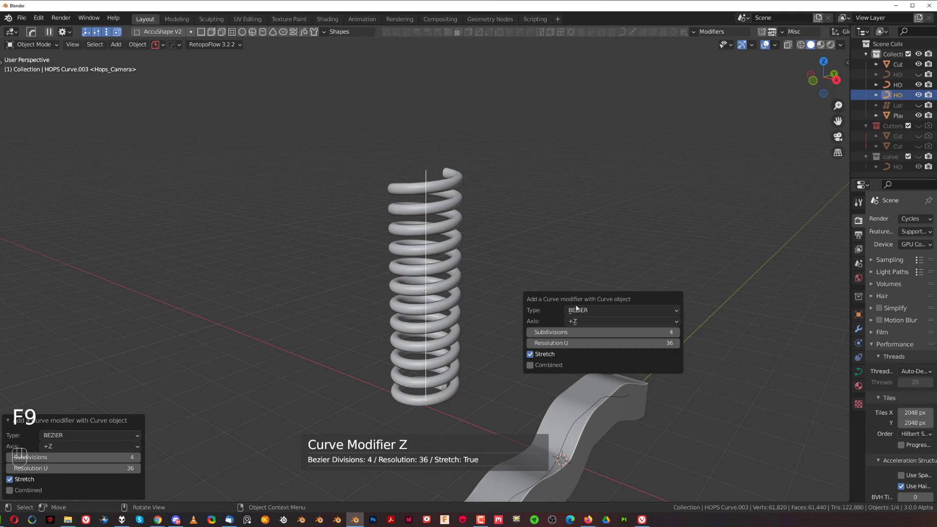
{"action": "middle_click_drag", "start_coordinate": [483, 237], "coordinate": [480, 249]}
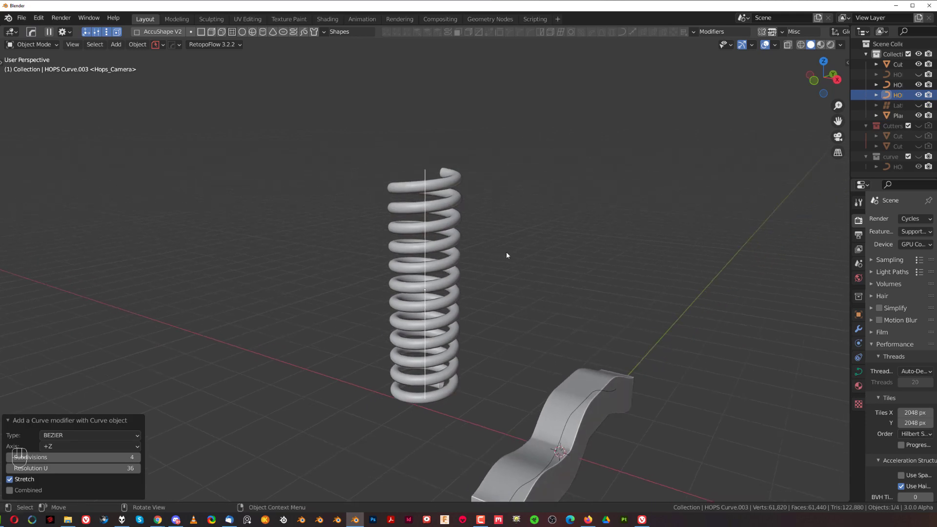
{"action": "key", "text": "F9"}
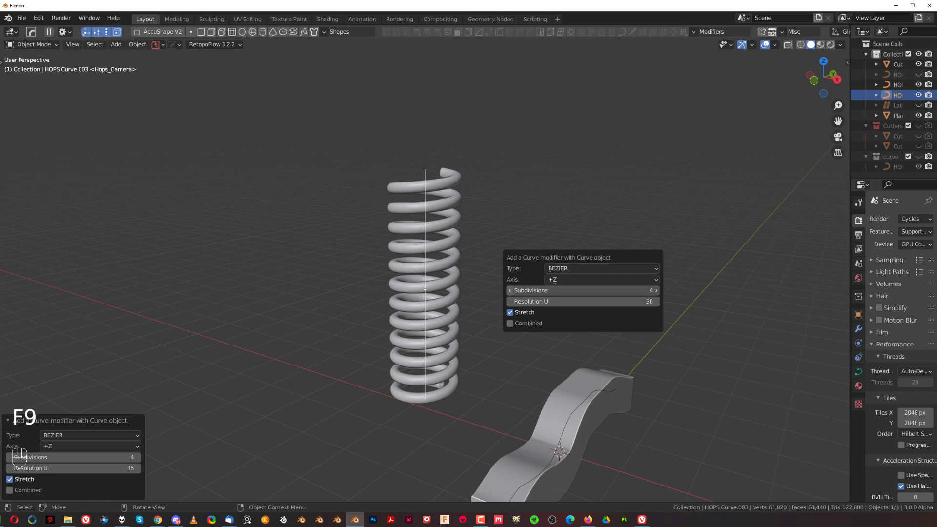
Step: Offset the upper middle control point of the coil's curve toward +X and the lower middle one by about -0.12 m in X
{"action": "key", "text": "Tab"}
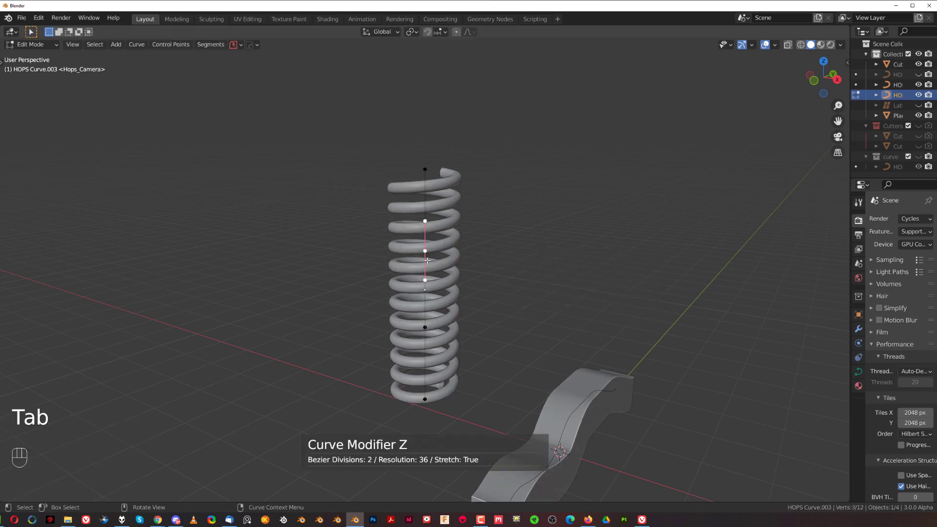
{"action": "middle_click_drag", "start_coordinate": [458, 286], "coordinate": [502, 282]}
{"action": "key", "text": "g"}
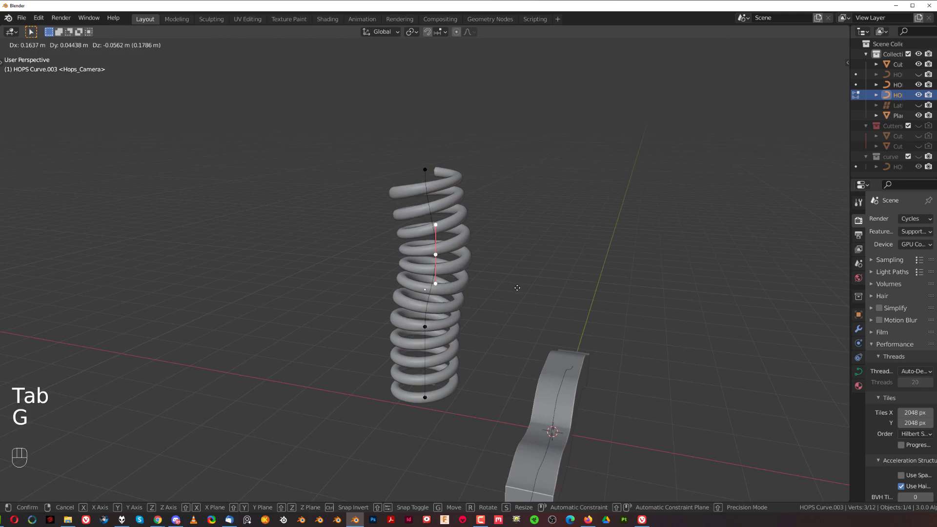
{"action": "left_click", "coordinate": [427, 326]}
{"action": "key", "text": "g"}
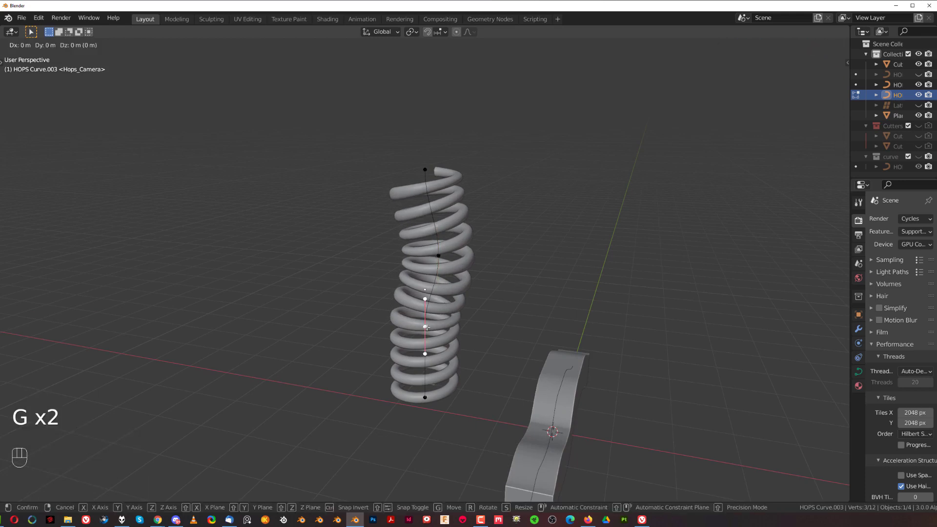
{"action": "key", "text": "x"}
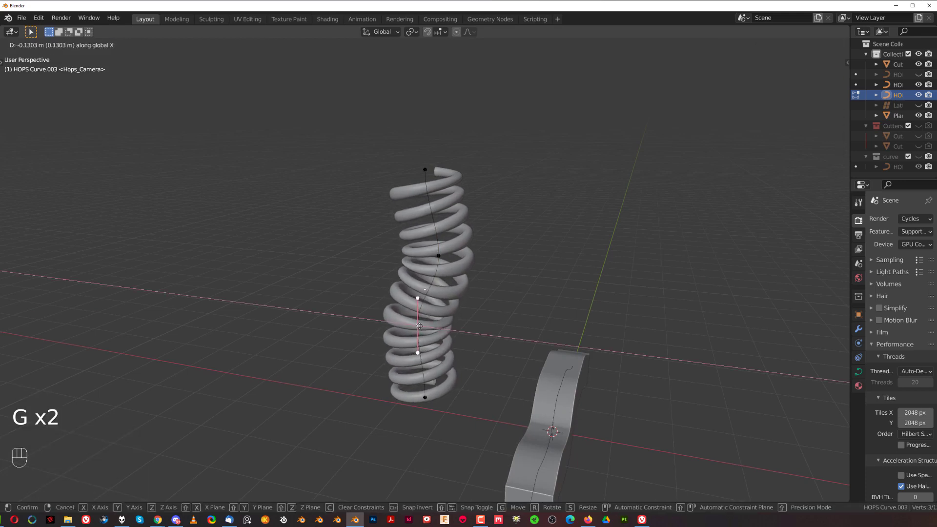
{"action": "left_click", "coordinate": [414, 324]}
Step: Move the two lowest control points together by about -0.71 m in X, 0.52 m in Y and -1.43 m in Z
{"action": "middle_click_drag", "start_coordinate": [415, 324], "coordinate": [269, 304]}
{"action": "scroll", "coordinate": [434, 325], "scroll_direction": "up", "scroll_amount": 3}
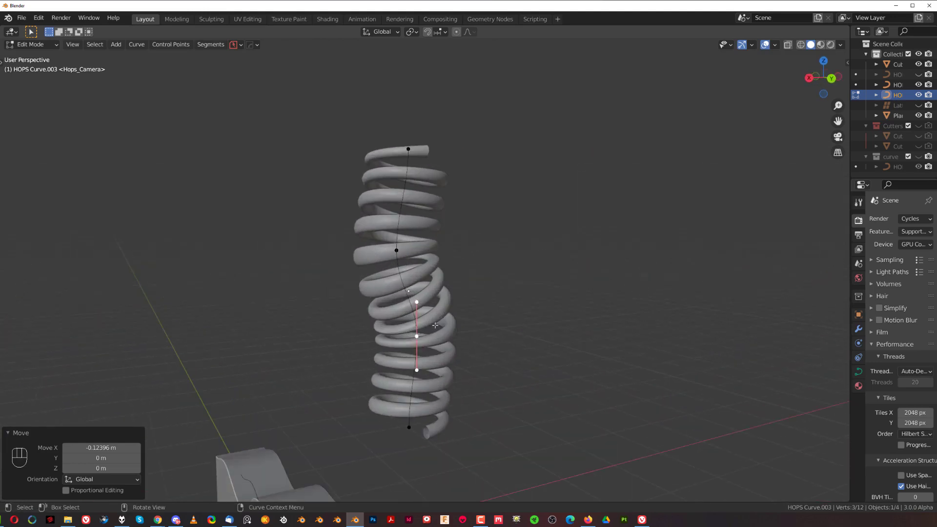
{"action": "middle_click_drag", "start_coordinate": [437, 380], "coordinate": [406, 335], "text": "shift"}
{"action": "left_click", "coordinate": [416, 359], "text": "shift"}
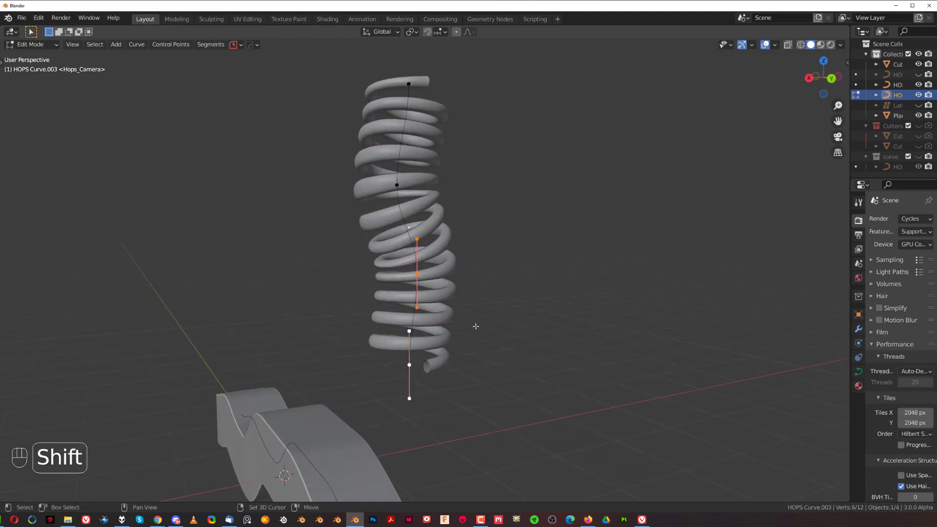
{"action": "key", "text": "g"}
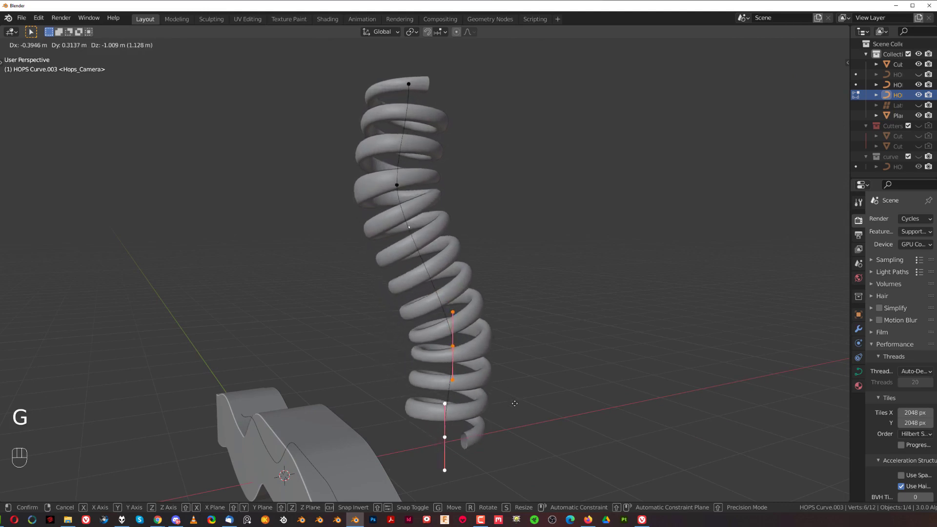
{"action": "left_click", "coordinate": [478, 352]}
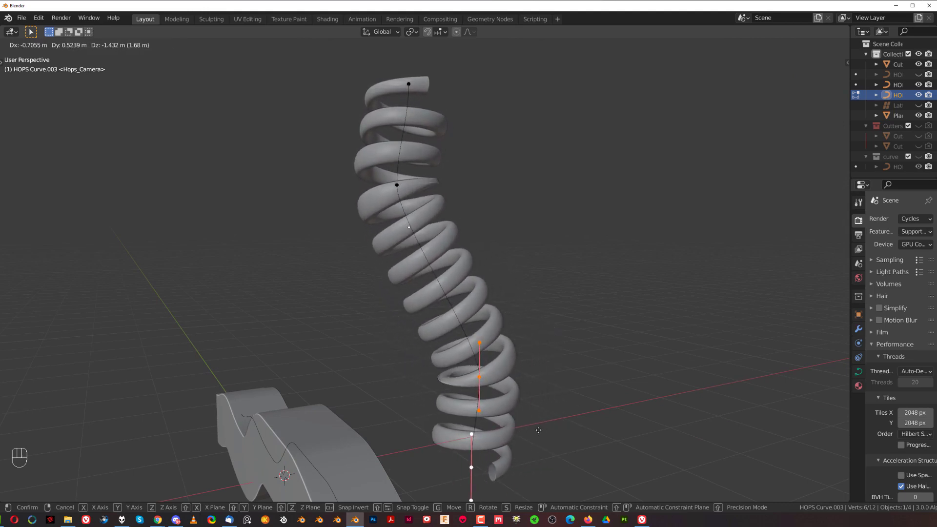
Step: Tilt the lower middle control point by shifting its upper handle about 0.13 m in X and -0.07 m in Y, and leave curve editing
{"action": "left_click", "coordinate": [480, 344]}
{"action": "key", "text": "g"}
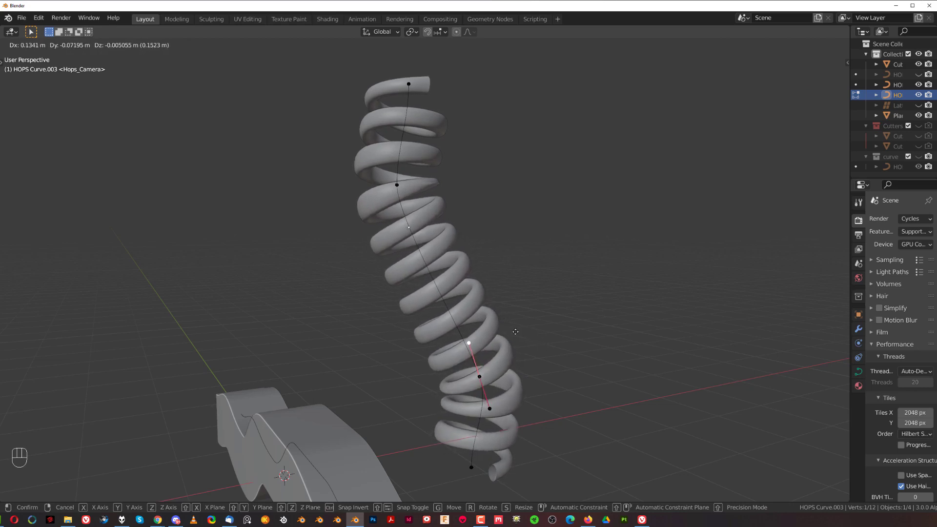
{"action": "left_click", "coordinate": [516, 332]}
{"action": "key", "text": "Tab"}
Step: Examine the bent coil and the curved bar from several angles and distances
{"action": "scroll", "coordinate": [513, 298], "scroll_direction": "down", "scroll_amount": 6}
{"action": "middle_click_drag", "start_coordinate": [498, 272], "coordinate": [596, 267]}
{"action": "scroll", "coordinate": [571, 285], "scroll_direction": "up", "scroll_amount": 4}
{"action": "mouse_move", "coordinate": [510, 274]}
{"action": "middle_mouse_down", "text": "shift"}
{"action": "mouse_move", "coordinate": [494, 243]}
{"action": "mouse_move", "coordinate": [449, 254]}
{"action": "mouse_move", "coordinate": [497, 273]}
{"action": "middle_mouse_up", "text": "shift"}
{"action": "scroll", "coordinate": [502, 247], "scroll_direction": "up", "scroll_amount": 2}
{"action": "scroll", "coordinate": [555, 258], "scroll_direction": "down", "scroll_amount": 3}
{"action": "middle_click_drag", "start_coordinate": [556, 257], "coordinate": [466, 293]}
{"action": "scroll", "coordinate": [517, 313], "scroll_direction": "down", "scroll_amount": 4}
Step: Add a 2 m cube and move it to the empty area beyond the curved bar
{"action": "middle_click_drag", "start_coordinate": [656, 312], "coordinate": [513, 272], "text": "shift"}
{"action": "left_click", "coordinate": [502, 278]}
{"action": "key", "text": "shift+a"}
{"action": "mouse_move", "coordinate": [513, 272]}
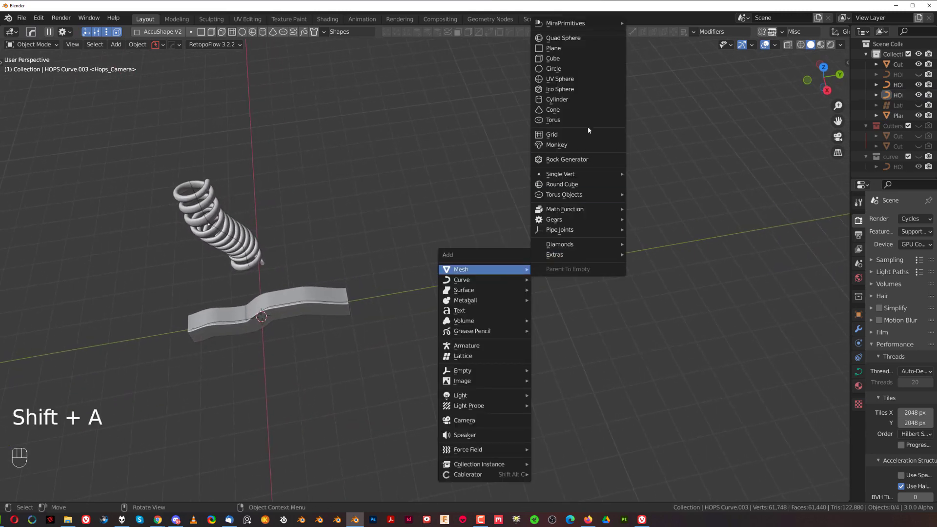
{"action": "left_click", "coordinate": [576, 64]}
{"action": "middle_click_drag", "start_coordinate": [491, 195], "coordinate": [401, 303], "text": "shift"}
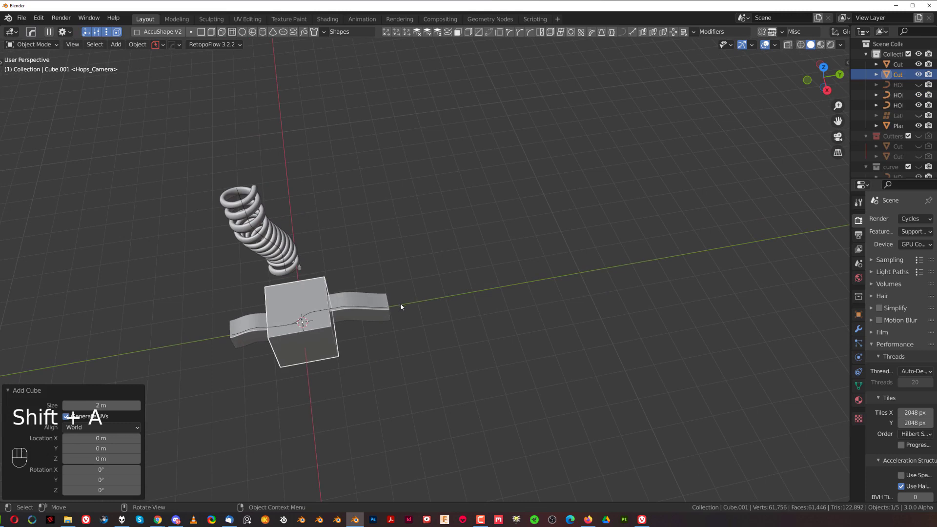
{"action": "key", "text": "g"}
{"action": "left_click", "coordinate": [510, 283]}
{"action": "middle_click_drag", "start_coordinate": [511, 287], "coordinate": [494, 302], "text": "shift"}
{"action": "scroll", "coordinate": [502, 292], "scroll_direction": "up", "scroll_amount": 3}
{"action": "middle_click_drag", "start_coordinate": [511, 283], "coordinate": [558, 209]}
Step: Bevel the cube's four vertical edges into wide, multi-segment rounded corners
{"action": "key", "text": "Tab"}
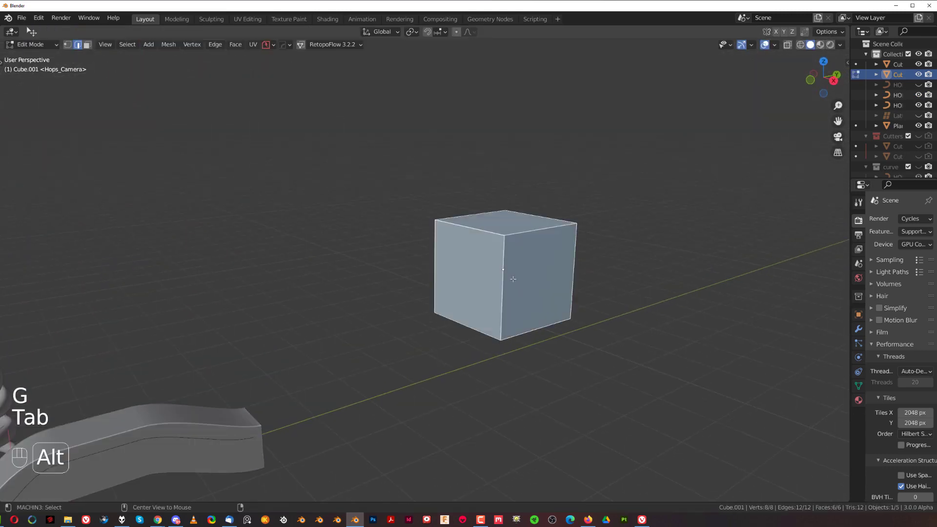
{"action": "key", "text": "ctrl+b"}
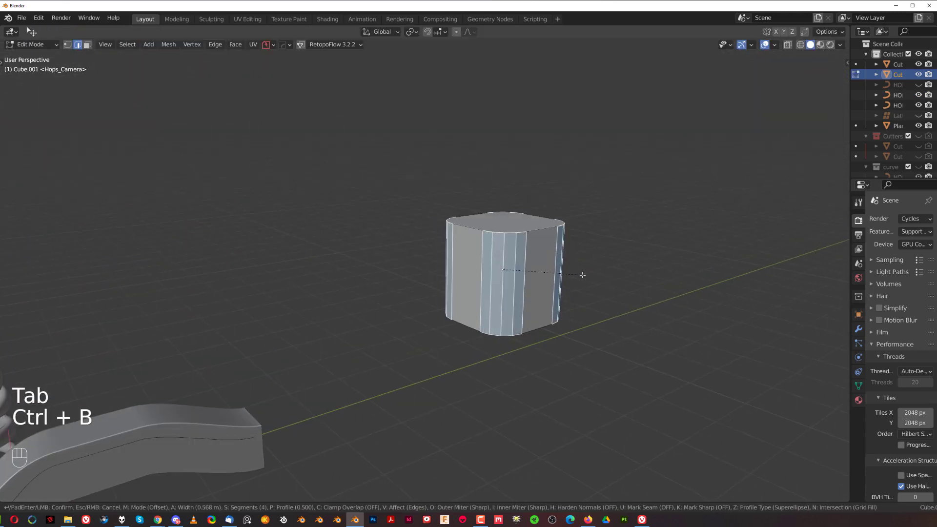
{"action": "scroll", "coordinate": [585, 274], "scroll_direction": "up", "scroll_amount": 3}
{"action": "left_click", "coordinate": [588, 275]}
Step: Select a path of edges around part of the cube's top rim and convert it to a thickened curve with HardOps To_Curve
{"action": "middle_click_drag", "start_coordinate": [587, 275], "coordinate": [474, 316]}
{"action": "scroll", "coordinate": [526, 285], "scroll_direction": "up", "scroll_amount": 2}
{"action": "left_click", "coordinate": [526, 285]}
{"action": "left_click", "coordinate": [485, 237], "text": "ctrl"}
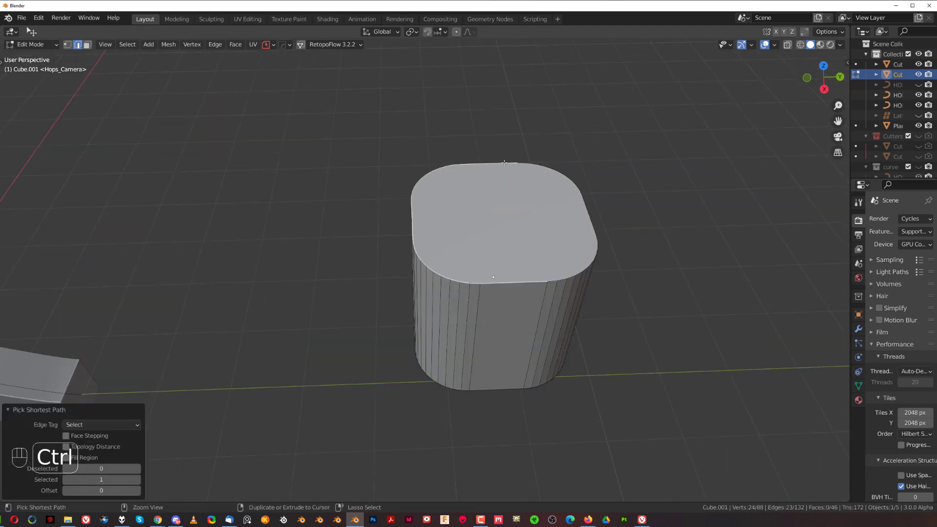
{"action": "middle_click_drag", "start_coordinate": [485, 237], "coordinate": [471, 214]}
{"action": "key", "text": "q"}
{"action": "left_click", "coordinate": [475, 210]}
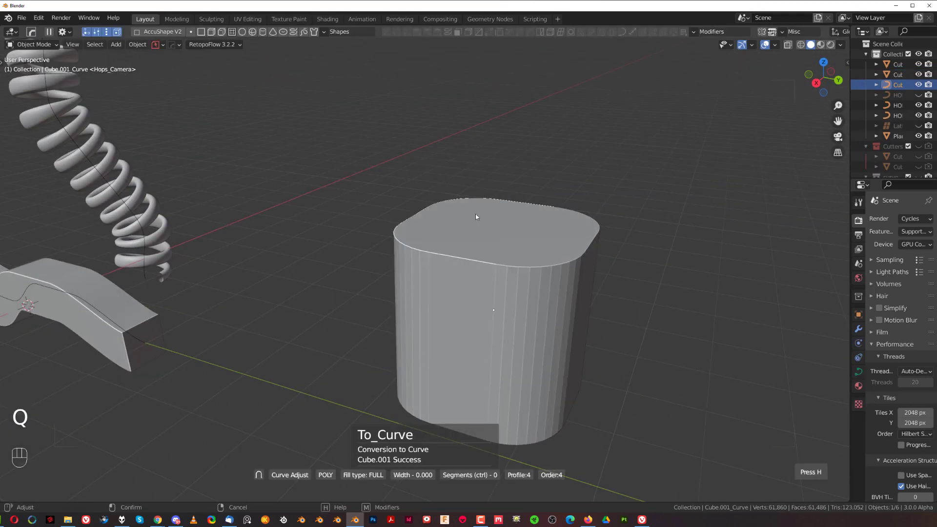
{"action": "left_click", "coordinate": [494, 227]}
Step: Move the extracted curve pipe off the cube by about -0.24 m in X, -1.18 m in Y and 1.73 m in Z
{"action": "scroll", "coordinate": [542, 337], "scroll_direction": "down", "scroll_amount": 3}
{"action": "key", "text": "g"}
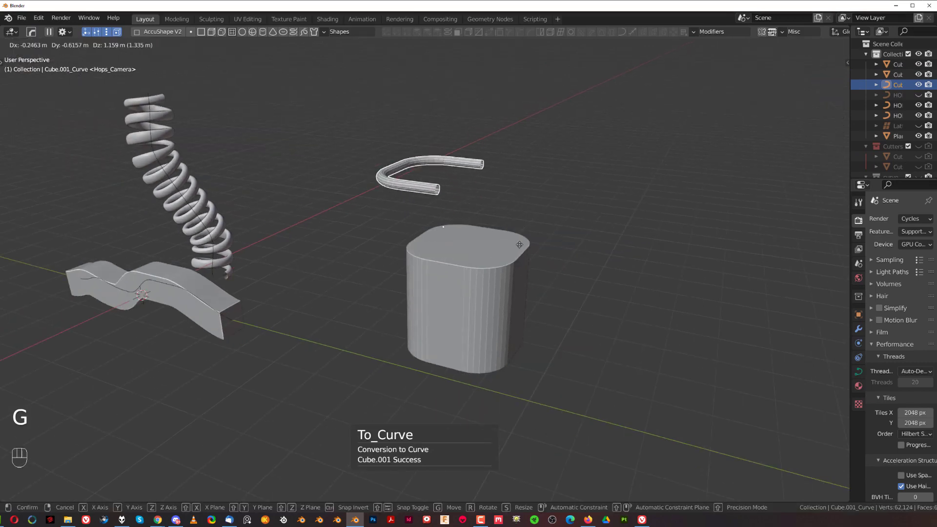
{"action": "left_click", "coordinate": [490, 210]}
{"action": "scroll", "coordinate": [468, 284], "scroll_direction": "up", "scroll_amount": 4}
{"action": "middle_click_drag", "start_coordinate": [462, 197], "coordinate": [550, 252], "text": "shift"}
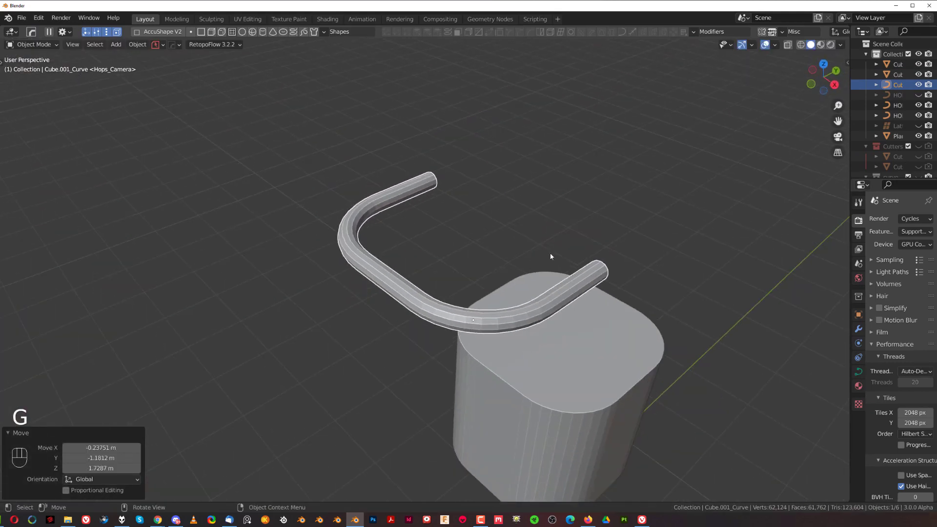
Step: Smooth the curve pipe's surface with Adjust Curve and set its resolution to 6
{"action": "key", "text": "q"}
{"action": "key", "text": "q"}
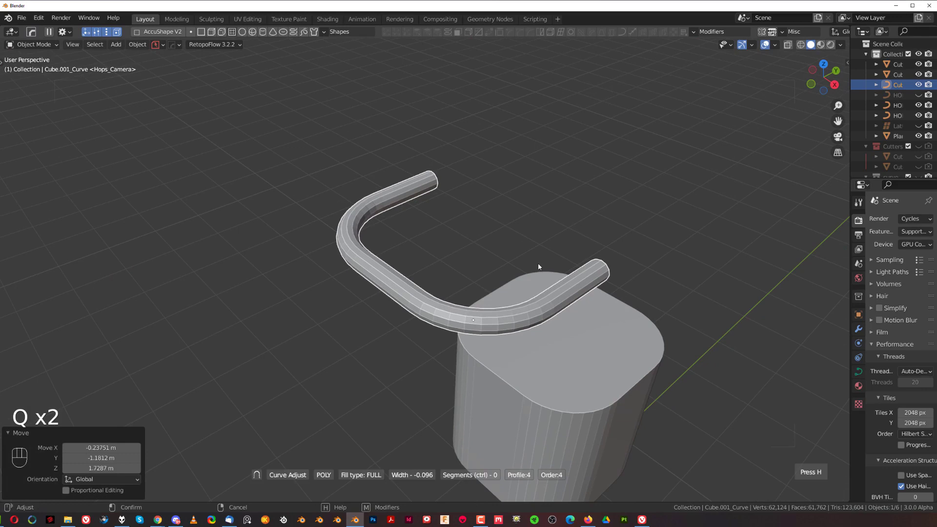
{"action": "scroll", "coordinate": [538, 264], "scroll_direction": "up", "scroll_amount": 2}
{"action": "left_click", "coordinate": [538, 264]}
{"action": "middle_click_drag", "start_coordinate": [558, 307], "coordinate": [542, 300], "text": "shift"}
{"action": "scroll", "coordinate": [543, 299], "scroll_direction": "down", "scroll_amount": 1}
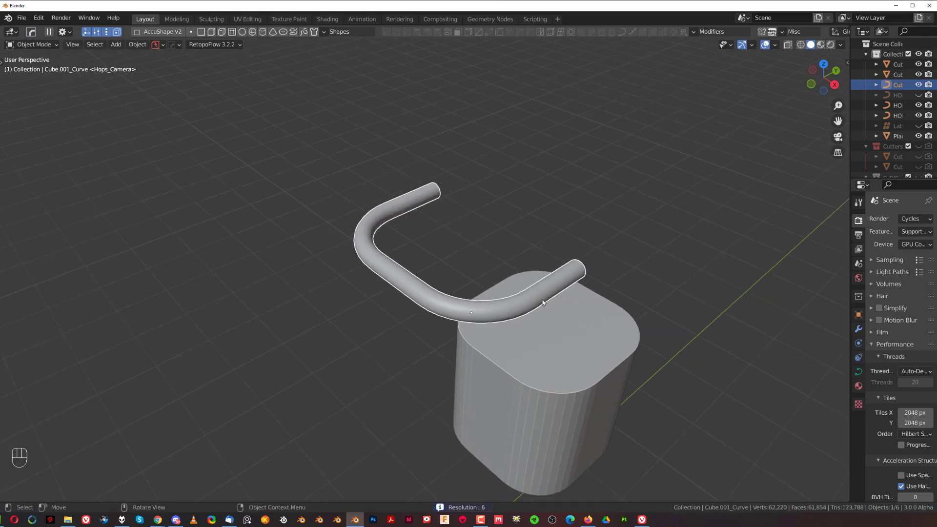
Step: Convert the curve pipe to a mesh with Visual Geometry to Mesh
{"action": "key", "text": "q"}
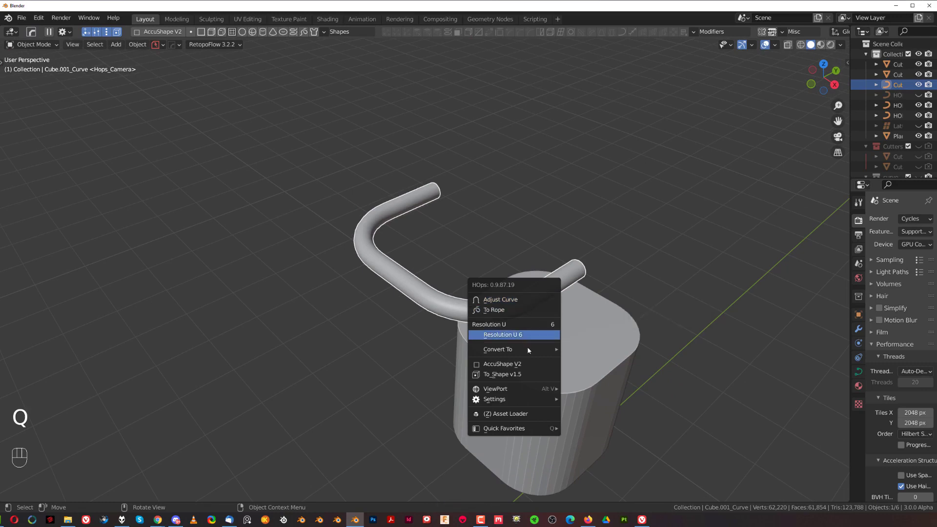
{"action": "mouse_move", "coordinate": [529, 353]}
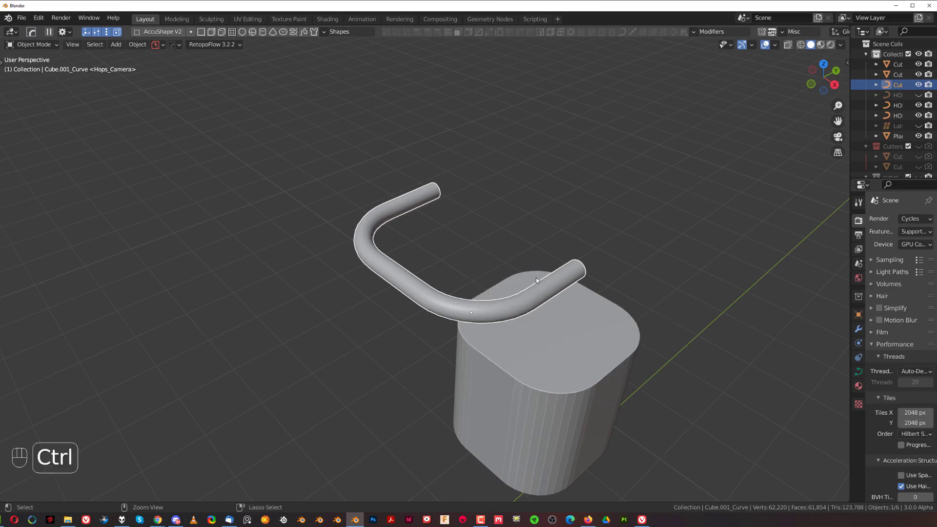
{"action": "key", "text": "ctrl+a"}
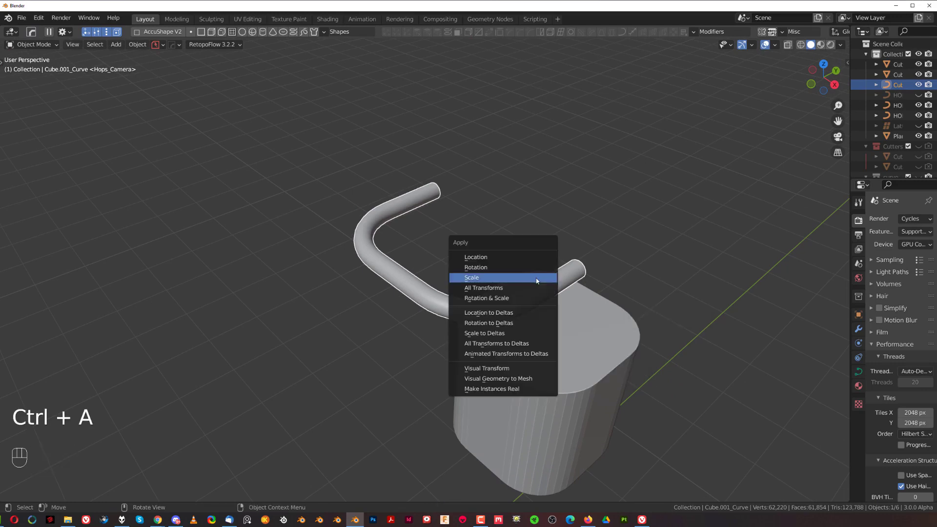
{"action": "left_click", "coordinate": [529, 380]}
Step: Add four centred loop cuts to the pipe's middle straight section and four to one of its end arms
{"action": "key", "text": "Tab"}
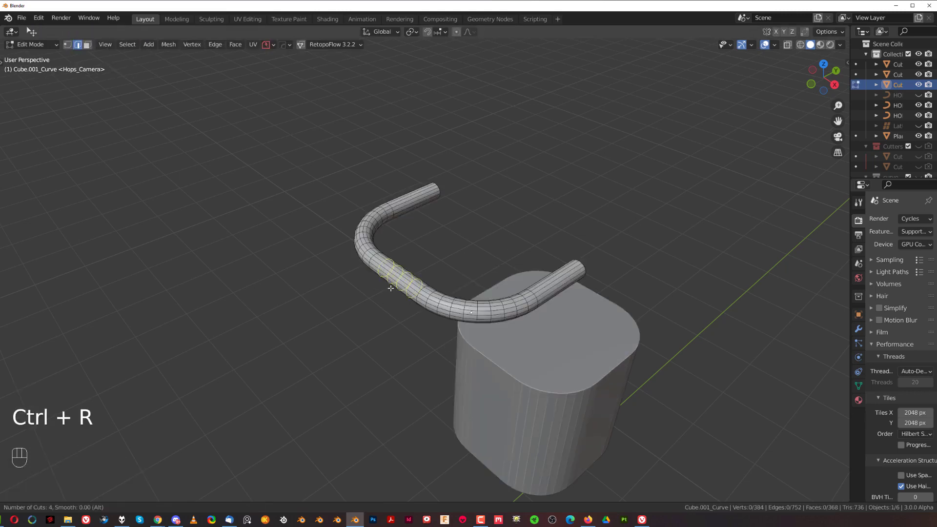
{"action": "left_click", "coordinate": [391, 288]}
{"action": "right_click", "coordinate": [390, 288]}
{"action": "left_click", "coordinate": [556, 289]}
{"action": "right_click", "coordinate": [557, 289]}
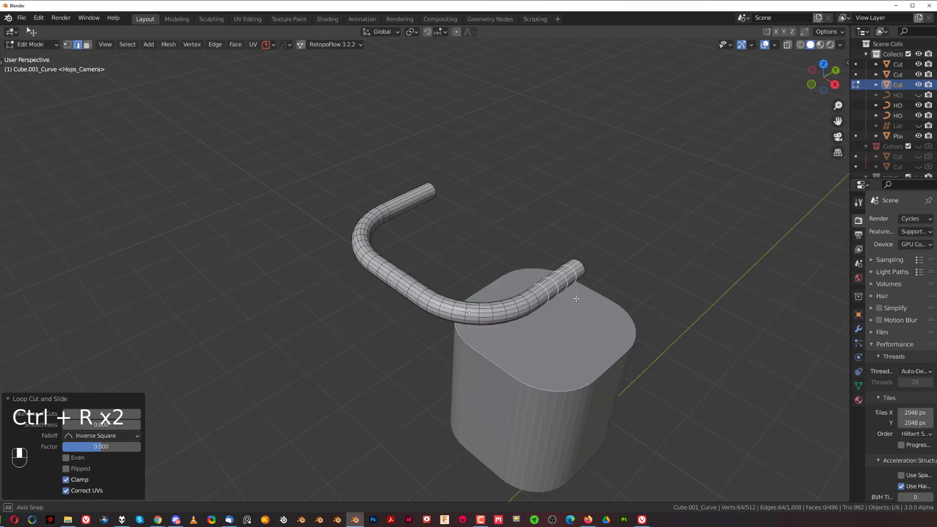
Step: Symmetrize the pipe mesh across X from the positive to the negative side and return to Object Mode
{"action": "middle_click_drag", "start_coordinate": [556, 289], "coordinate": [606, 318]}
{"action": "key", "text": "alt+x"}
{"action": "middle_click_drag", "start_coordinate": [529, 328], "coordinate": [460, 313]}
{"action": "scroll", "coordinate": [471, 295], "scroll_direction": "up", "scroll_amount": 1}
{"action": "key", "text": "Tab"}
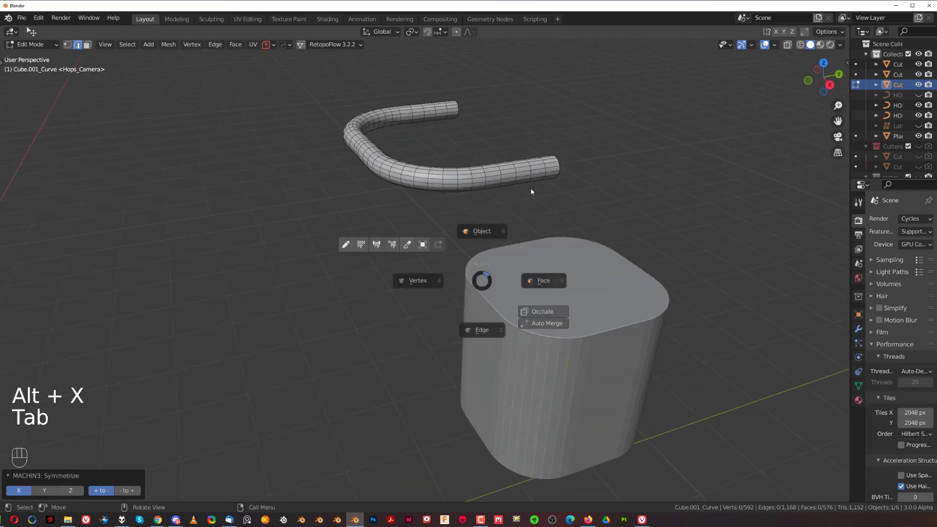
{"action": "middle_click_drag", "start_coordinate": [461, 253], "coordinate": [485, 263], "text": "shift"}
{"action": "key", "text": "Tab"}
Step: Add a HardOps Curve modifier with a Bezier curve to the pipe mesh
{"action": "key", "text": "q"}
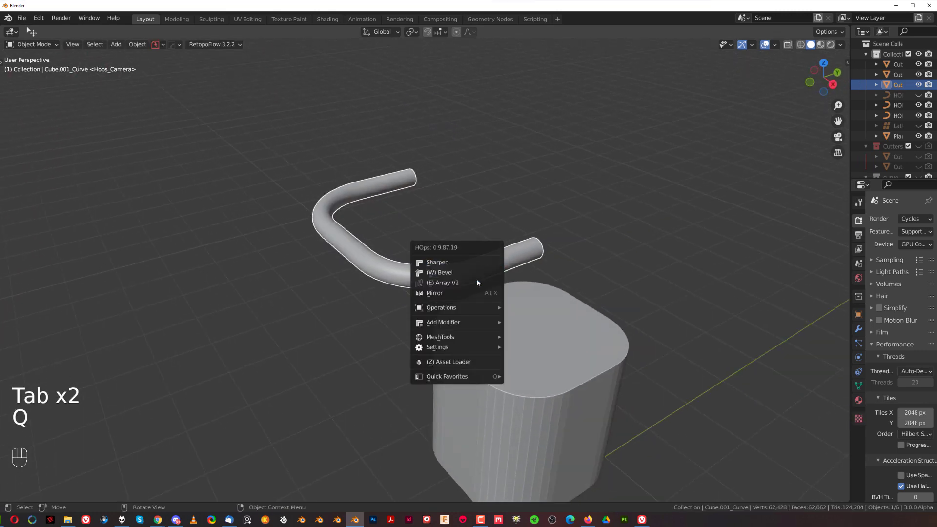
{"action": "mouse_move", "coordinate": [469, 323]}
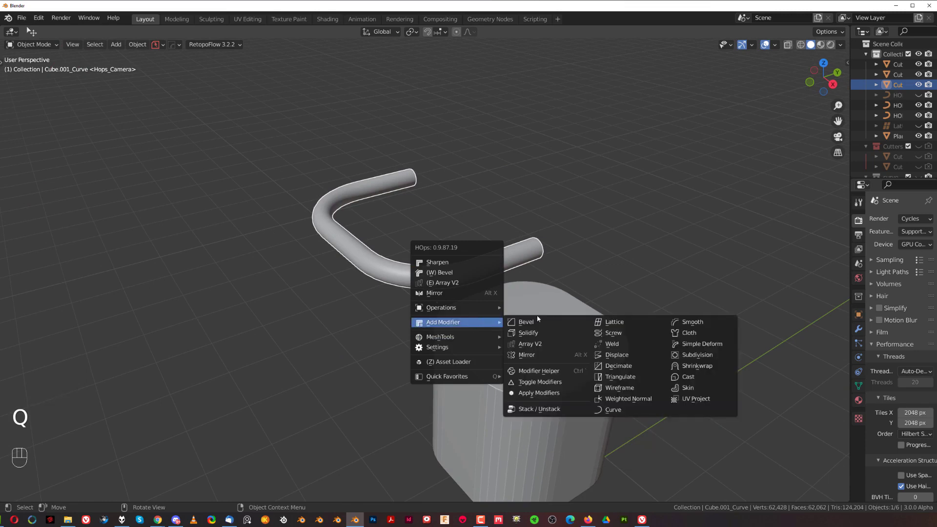
{"action": "left_click", "coordinate": [630, 410]}
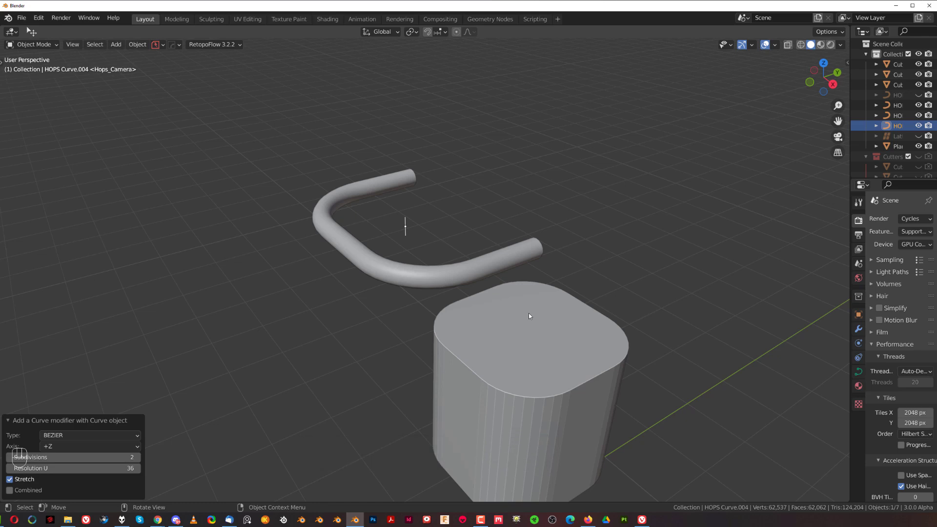
Step: Set the pipe's Curve modifier to the -X axis, move the curve's two middle points about -0.21 m along Y, and return to Object Mode
{"action": "key", "text": "F9"}
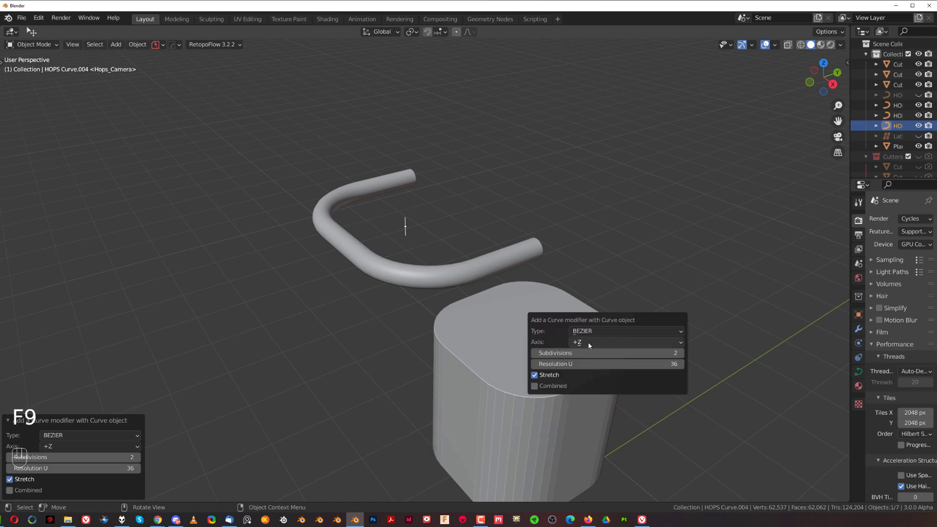
{"action": "scroll", "coordinate": [588, 345], "scroll_direction": "down", "scroll_amount": 1, "text": "ctrl"}
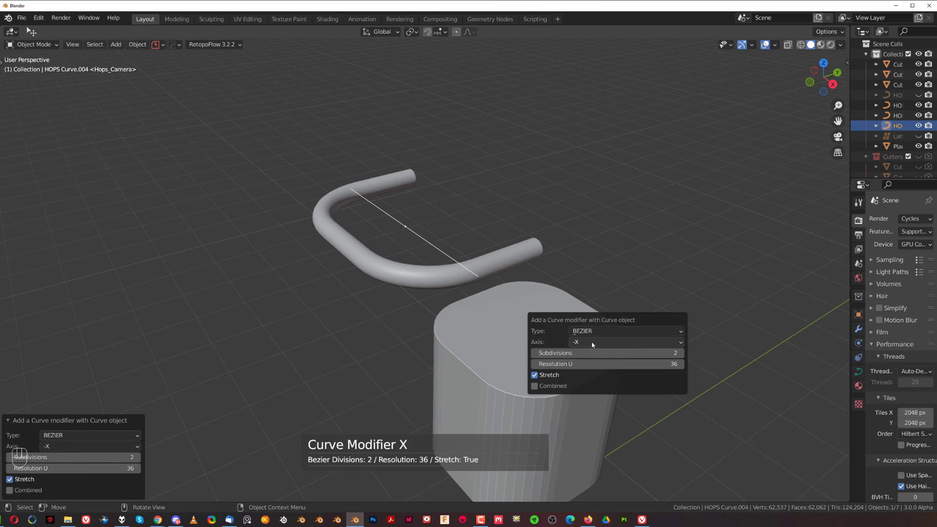
{"action": "key", "text": "Tab"}
{"action": "left_click", "coordinate": [385, 214], "text": "shift"}
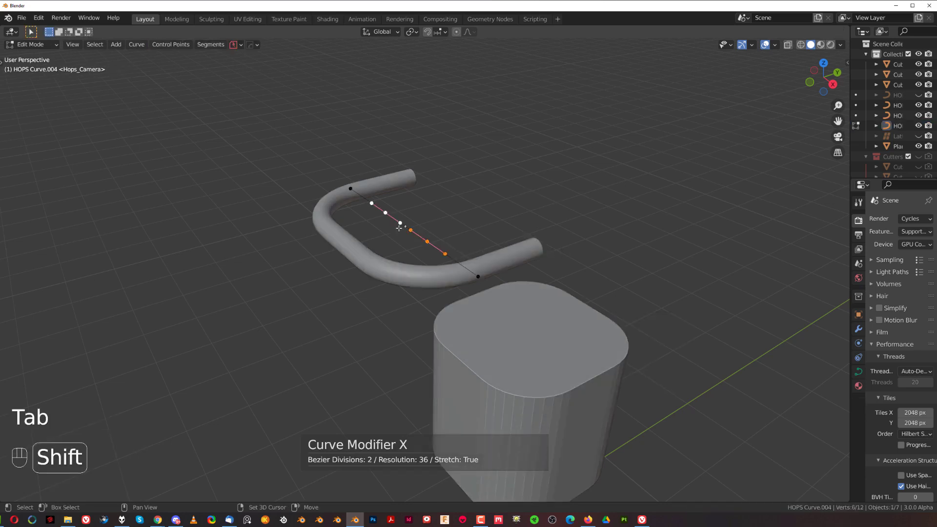
{"action": "middle_click_drag", "start_coordinate": [476, 222], "coordinate": [450, 245]}
{"action": "scroll", "coordinate": [449, 244], "scroll_direction": "down", "scroll_amount": 1}
{"action": "key", "text": "g"}
{"action": "key", "text": "y"}
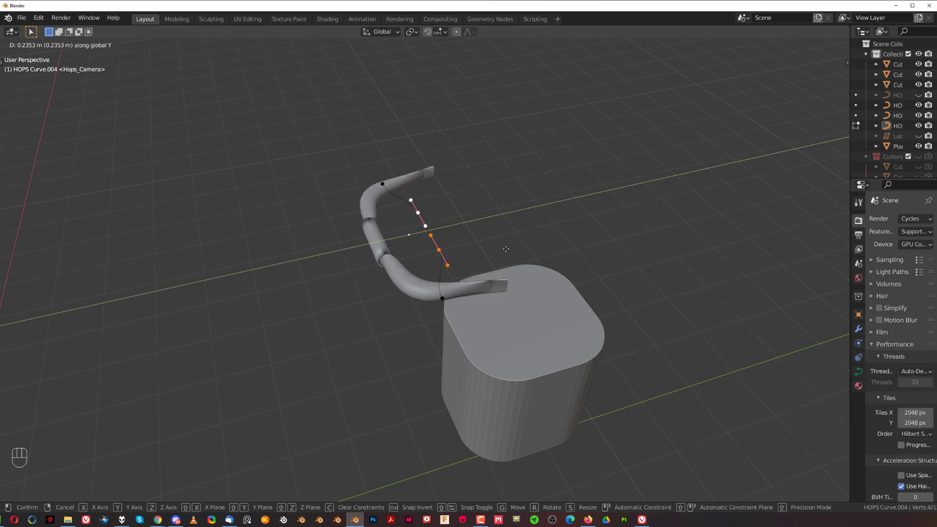
{"action": "left_click", "coordinate": [465, 246]}
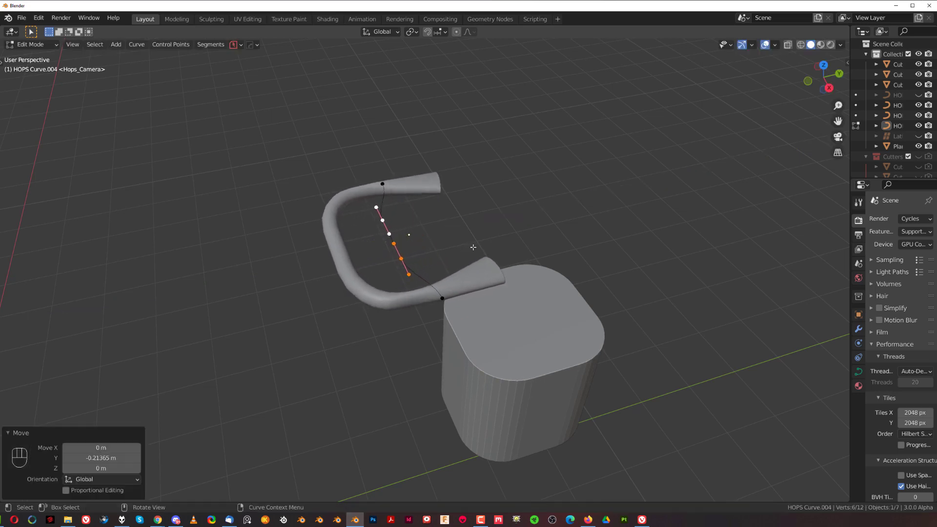
{"action": "middle_click_drag", "start_coordinate": [474, 251], "coordinate": [464, 205]}
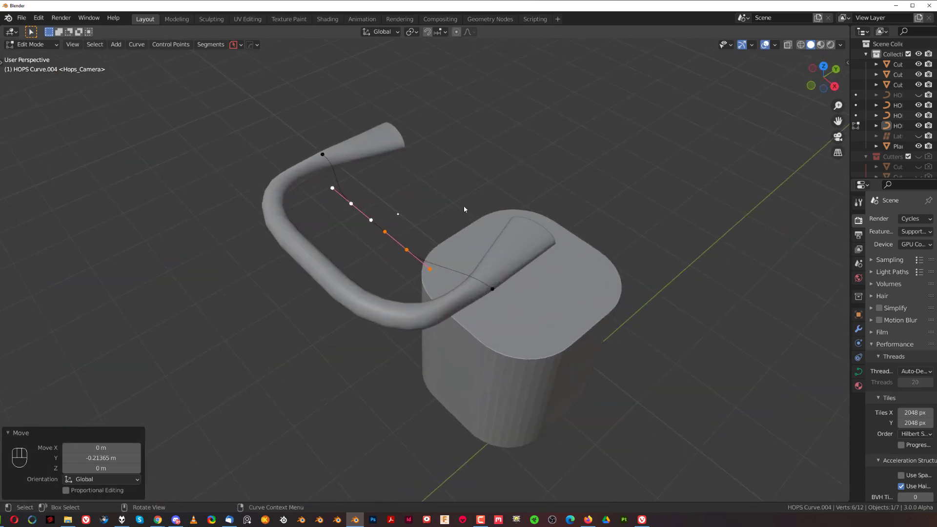
{"action": "key", "text": "Tab"}
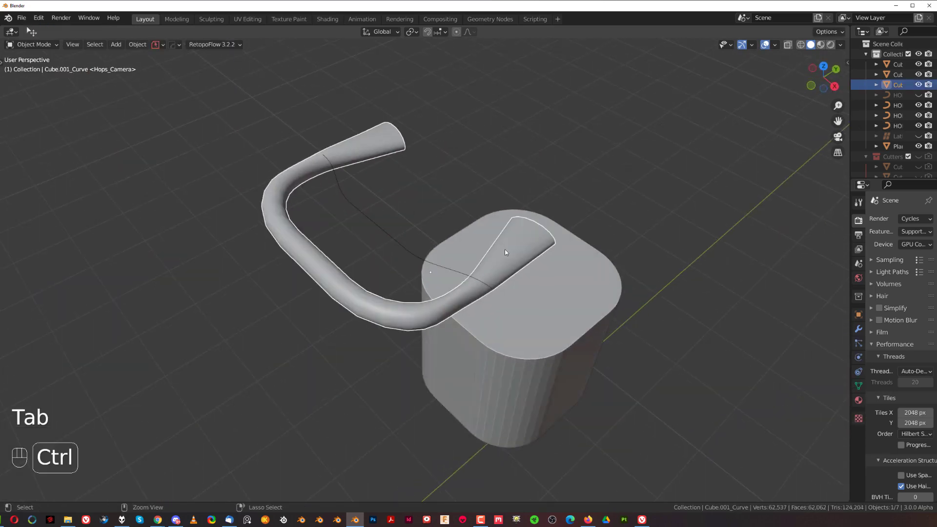
Step: Select the deformed pipe and add a level 2 subdivision to it
{"action": "key", "text": "ctrl+1"}
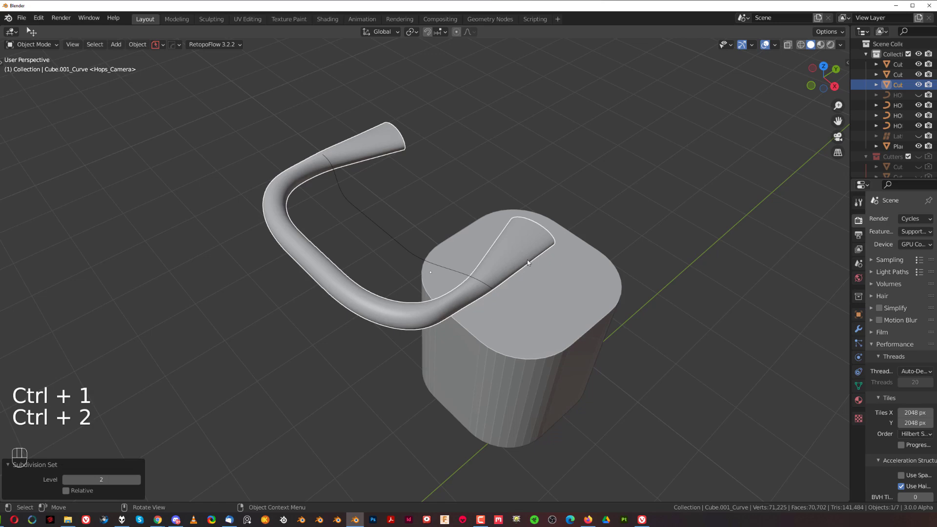
{"action": "mouse_move", "coordinate": [527, 263]}
{"action": "middle_mouse_down"}
{"action": "mouse_move", "coordinate": [358, 190]}
{"action": "mouse_move", "coordinate": [558, 233]}
{"action": "mouse_move", "coordinate": [661, 203]}
{"action": "mouse_move", "coordinate": [489, 245]}
{"action": "mouse_move", "coordinate": [523, 233]}
{"action": "mouse_move", "coordinate": [577, 243]}
{"action": "mouse_move", "coordinate": [523, 230]}
{"action": "mouse_move", "coordinate": [384, 246]}
{"action": "mouse_move", "coordinate": [174, 222]}
{"action": "mouse_move", "coordinate": [115, 235]}
{"action": "mouse_move", "coordinate": [191, 287]}
{"action": "mouse_move", "coordinate": [320, 237]}
{"action": "mouse_move", "coordinate": [441, 258]}
{"action": "mouse_move", "coordinate": [506, 236]}
{"action": "mouse_move", "coordinate": [495, 224]}
{"action": "mouse_move", "coordinate": [481, 291]}
{"action": "mouse_move", "coordinate": [432, 274]}
{"action": "mouse_move", "coordinate": [573, 236]}
{"action": "mouse_move", "coordinate": [490, 261]}
{"action": "mouse_move", "coordinate": [482, 278]}
{"action": "middle_mouse_up"}
{"action": "middle_click_drag", "start_coordinate": [483, 277], "coordinate": [454, 246], "text": "shift"}
{"action": "scroll", "coordinate": [451, 254], "scroll_direction": "up", "scroll_amount": 2}
Step: Select the rounded cube and apply HardOps Sharpen with 30° sharpness and a 60° auto smooth angle
{"action": "left_click", "coordinate": [426, 277]}
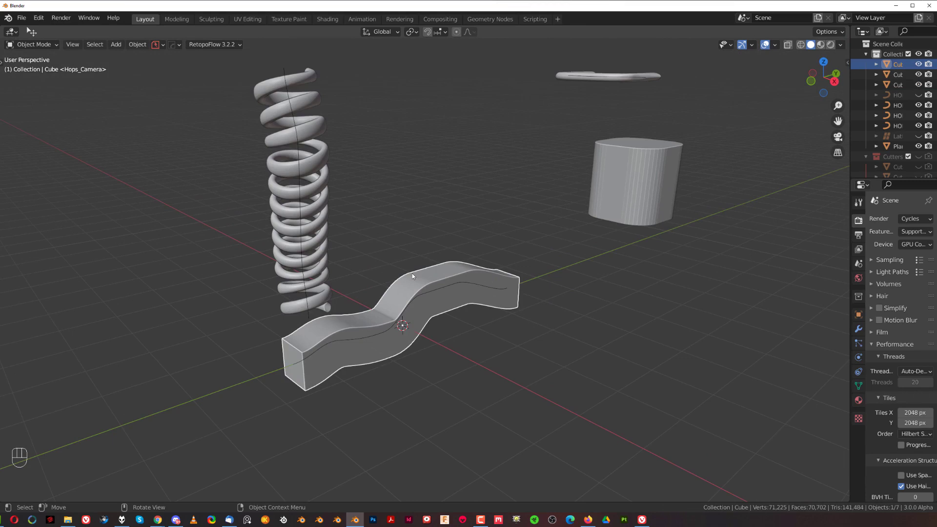
{"action": "scroll", "coordinate": [471, 319], "scroll_direction": "down", "scroll_amount": 2}
{"action": "left_click", "coordinate": [581, 224]}
{"action": "scroll", "coordinate": [356, 295], "scroll_direction": "up", "scroll_amount": 5}
{"action": "middle_click_drag", "start_coordinate": [588, 219], "coordinate": [494, 255], "text": "shift"}
{"action": "key", "text": "q"}
{"action": "key", "text": "q"}
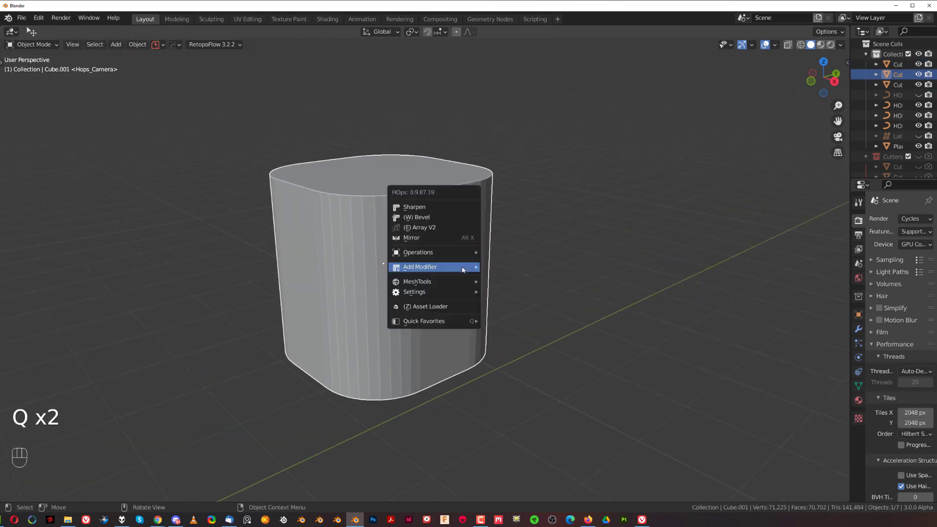
{"action": "left_click", "coordinate": [460, 208]}
Step: Dice the rounded cube in 3D with Dice V2, using 15 divisions on each of X, Y and Z
{"action": "key", "text": "q"}
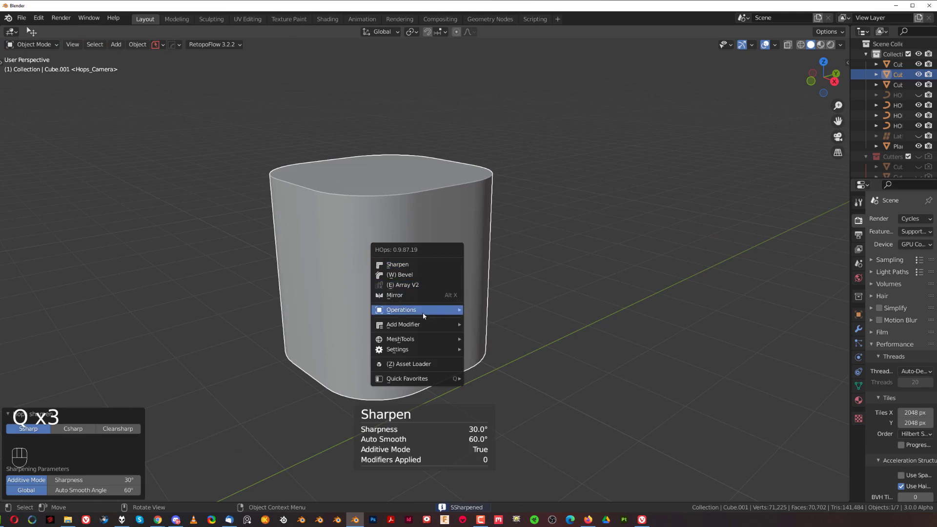
{"action": "mouse_move", "coordinate": [422, 325]}
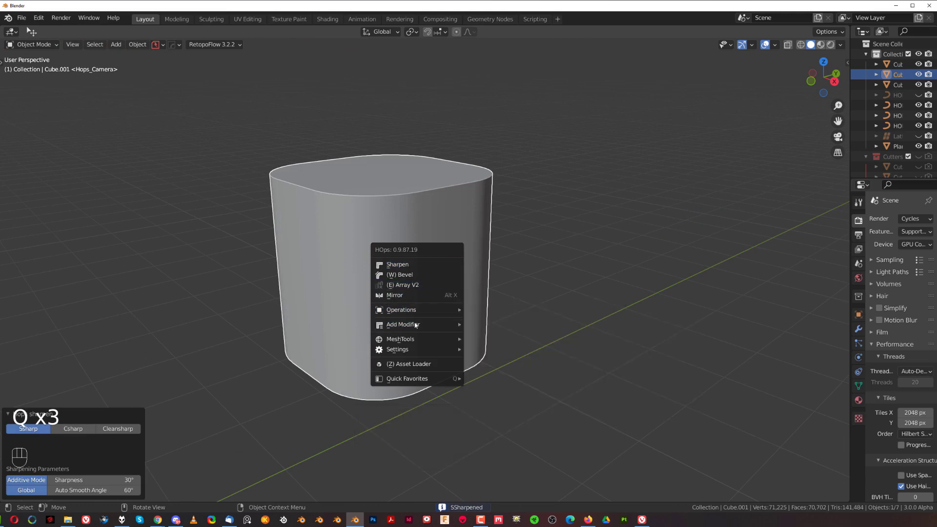
{"action": "left_click", "coordinate": [489, 366]}
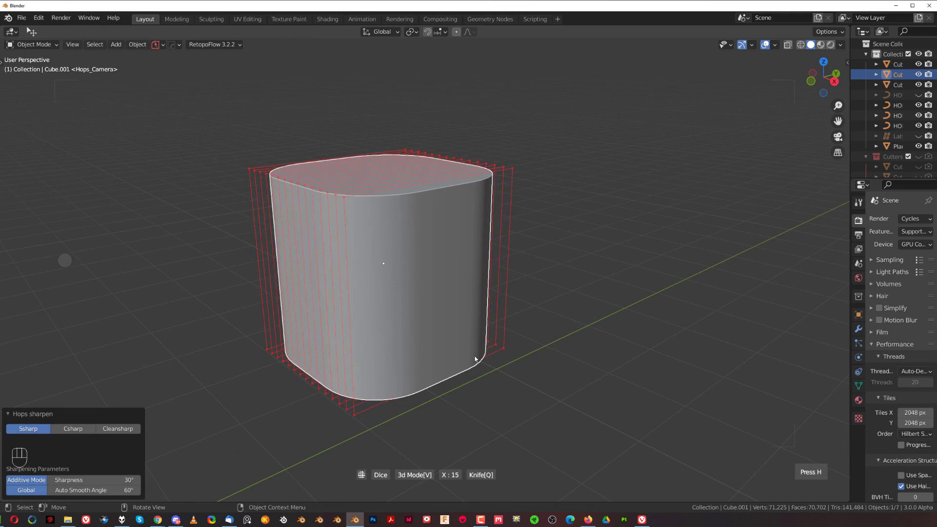
{"action": "key", "text": "v"}
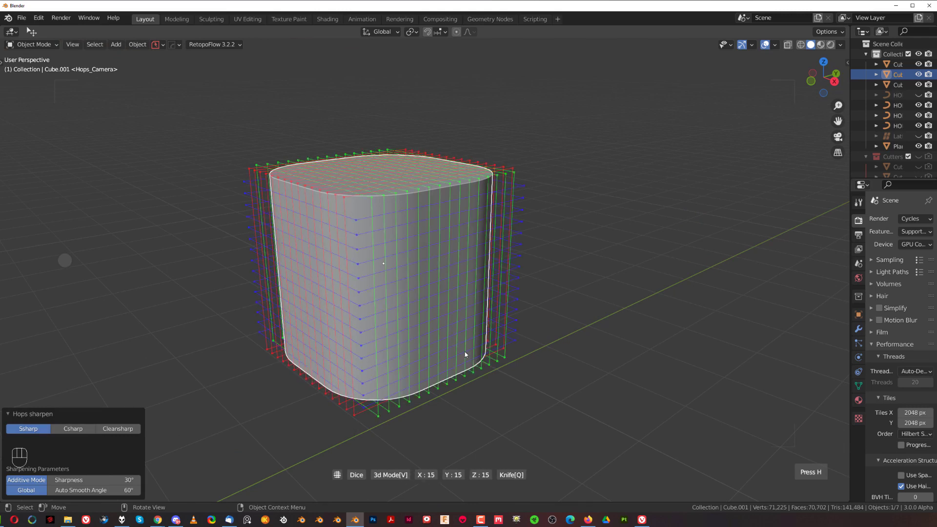
{"action": "left_click", "coordinate": [465, 354]}
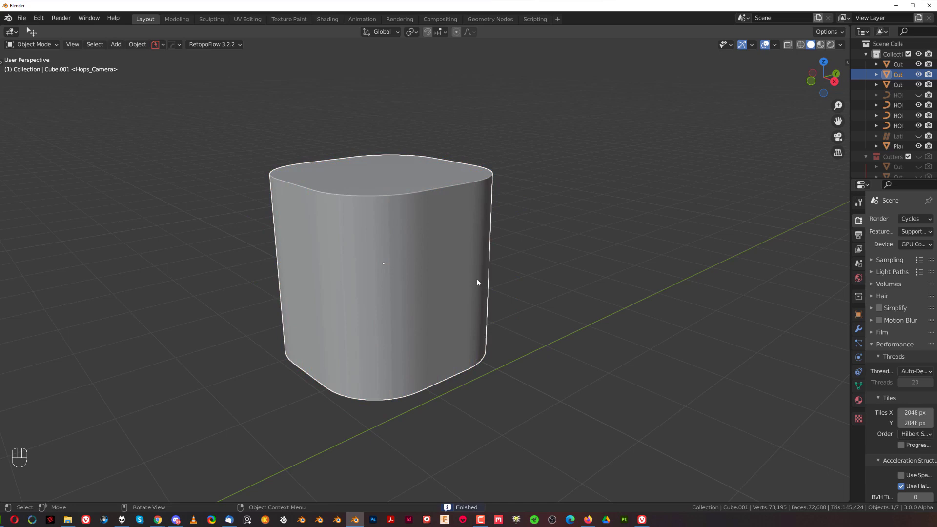
Step: Stretch the rounded cube along Z by a factor of about 1.62 and apply its scale
{"action": "scroll", "coordinate": [483, 293], "scroll_direction": "down", "scroll_amount": 2}
{"action": "key", "text": "s"}
{"action": "key", "text": "z"}
{"action": "left_click", "coordinate": [549, 319]}
{"action": "key", "text": "ctrl+a"}
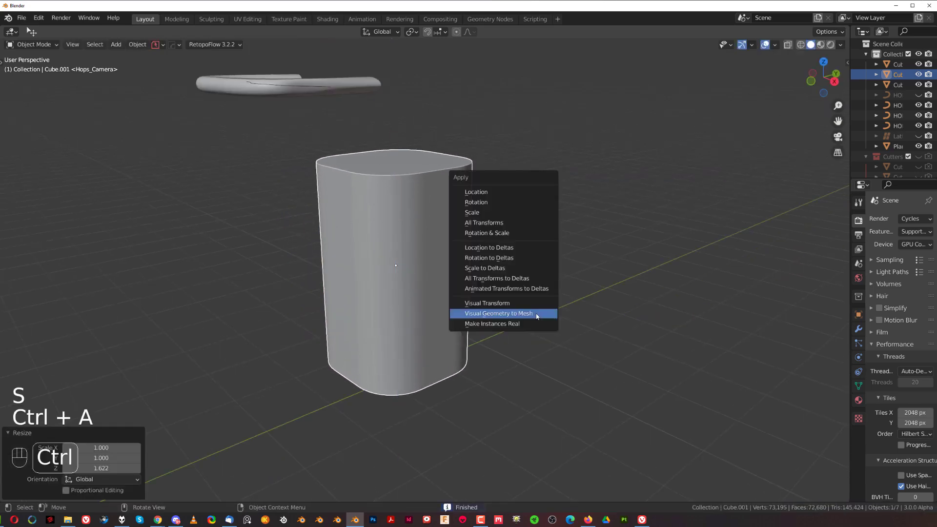
{"action": "left_click", "coordinate": [514, 215]}
Step: Add a HardOps Bezier Curve modifier to the rounded cube along the -Z axis and enter Edit Mode on the curve
{"action": "key", "text": "q"}
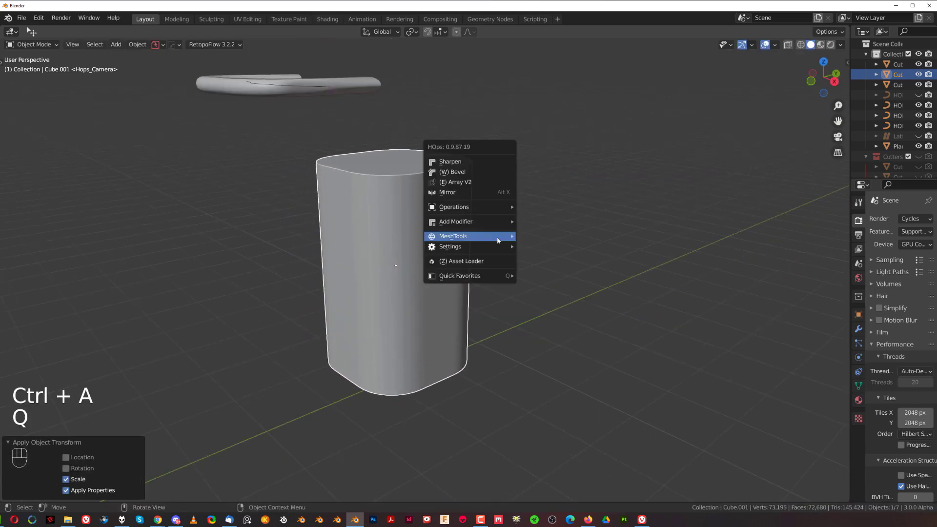
{"action": "mouse_move", "coordinate": [498, 238]}
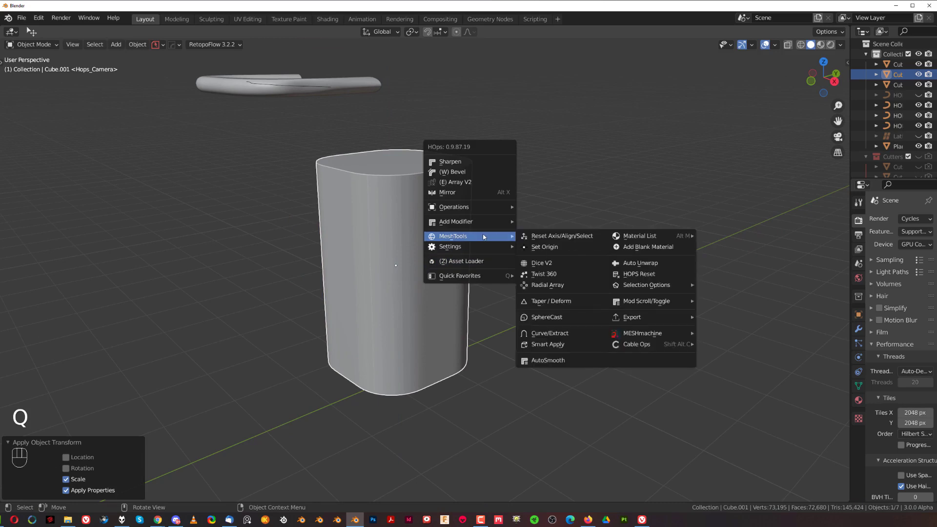
{"action": "left_click", "coordinate": [635, 310]}
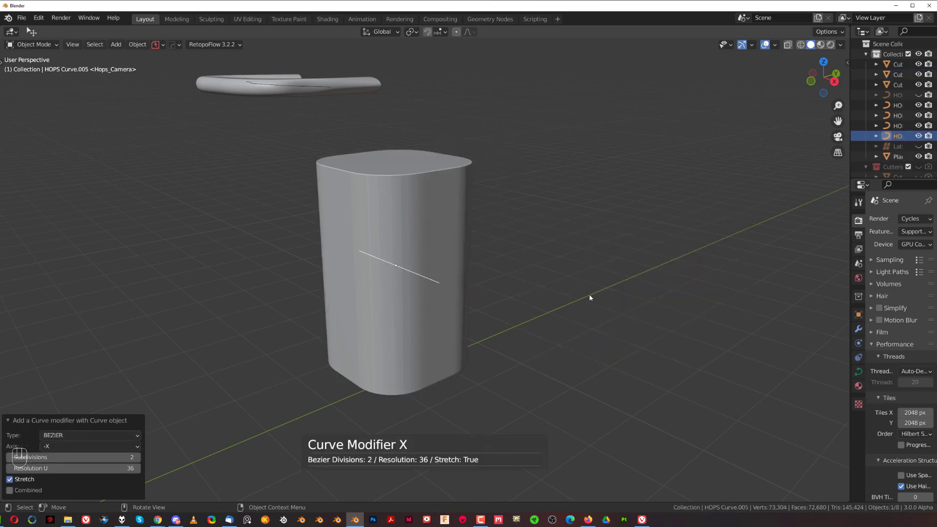
{"action": "key", "text": "F9"}
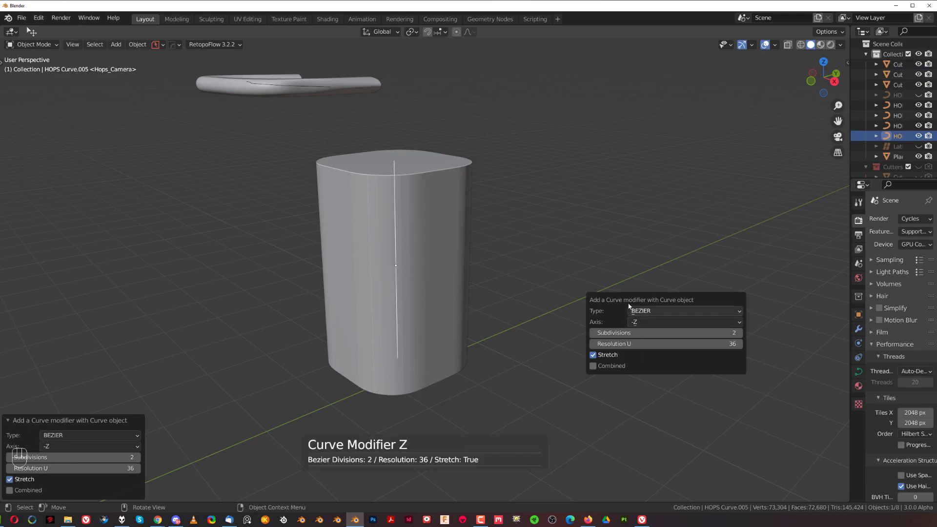
{"action": "key", "text": "Tab"}
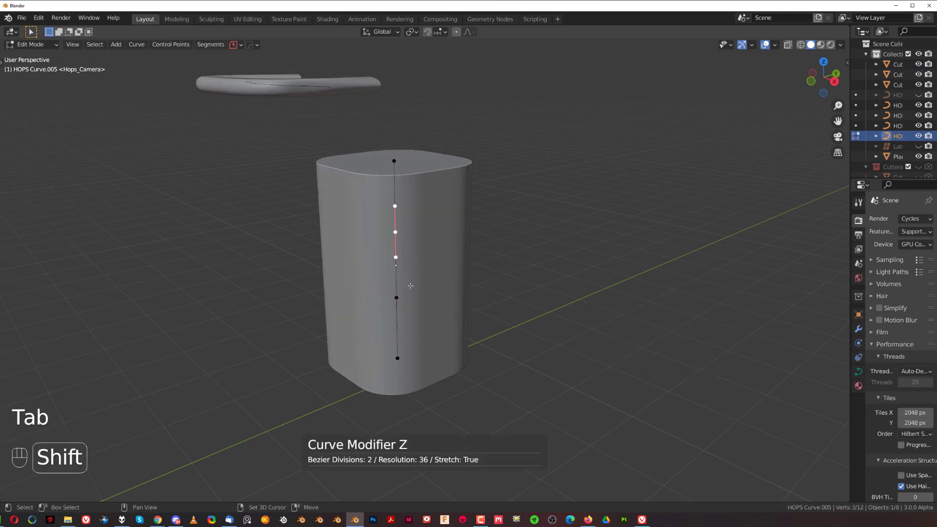
{"action": "key", "text": "g"}
{"action": "key", "text": "x"}
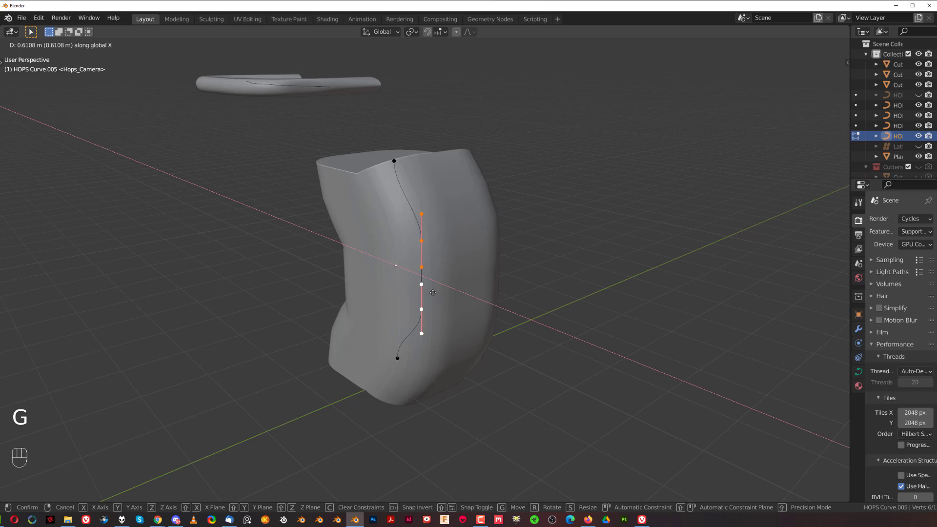
{"action": "right_click", "coordinate": [427, 290]}
Step: Move the upper handle of the curve's lower middle point about 0.3 m along X
{"action": "middle_click_drag", "start_coordinate": [394, 274], "coordinate": [487, 261]}
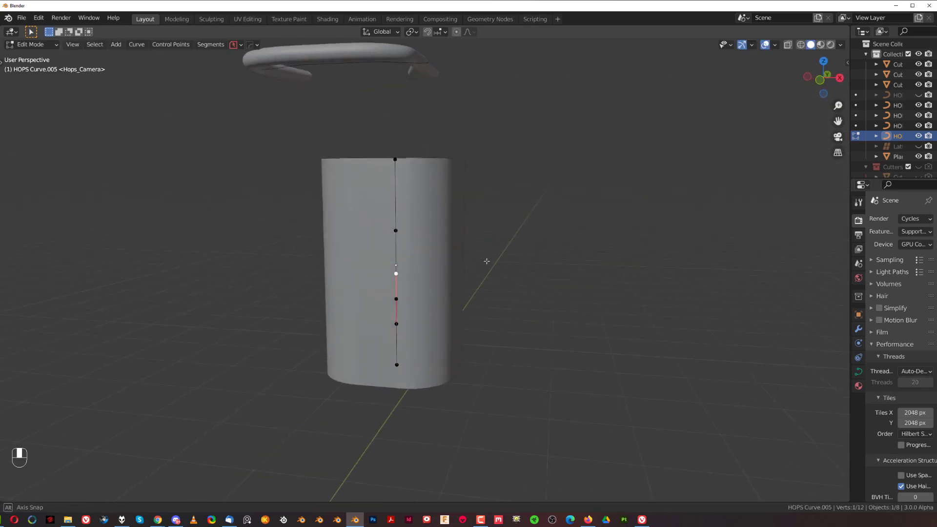
{"action": "key", "text": "g"}
{"action": "key", "text": "x"}
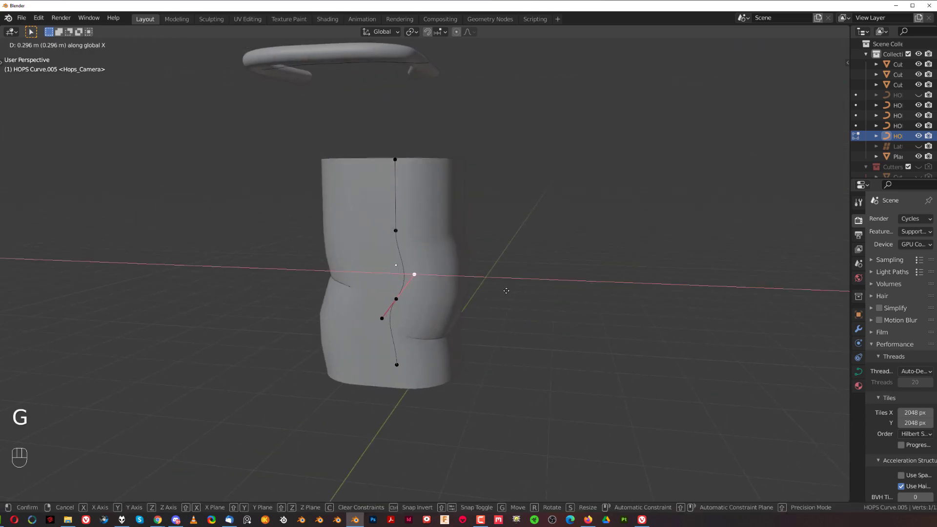
{"action": "left_click", "coordinate": [506, 290]}
{"action": "key", "text": "g"}
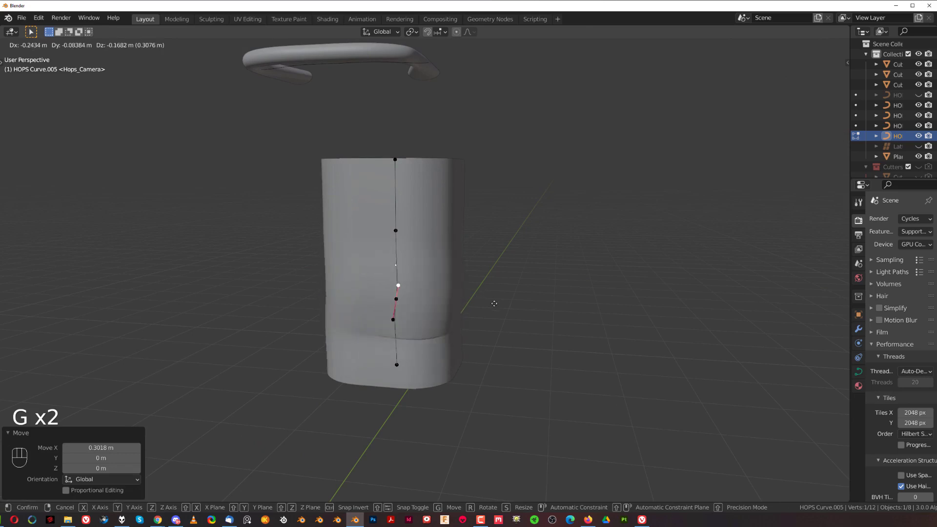
{"action": "left_click", "coordinate": [511, 293]}
Step: Move the curve's upper middle point about 0.29 m in X, 0.07 m in Y and 0.03 m in Z
{"action": "left_click", "coordinate": [397, 232], "text": "shift"}
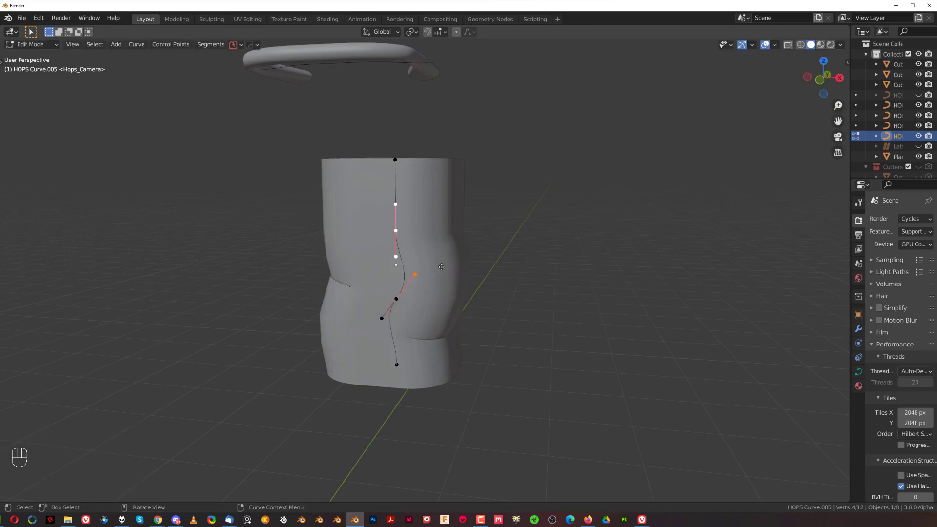
{"action": "key", "text": "g"}
{"action": "left_click", "coordinate": [459, 265]}
{"action": "middle_click_drag", "start_coordinate": [370, 284], "coordinate": [467, 258]}
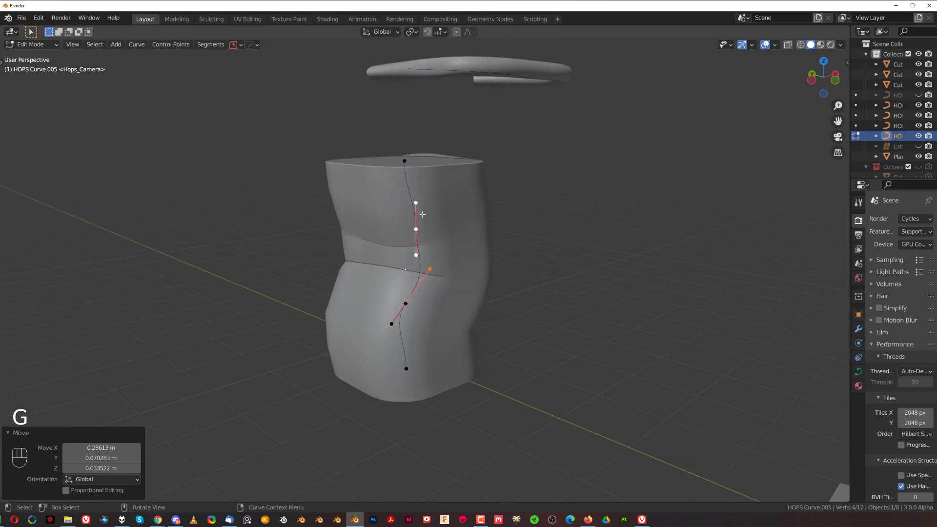
Step: Raise the curve's top end point about 0.63 m in Z, with a slight shift in X and Y
{"action": "left_click", "coordinate": [401, 153]}
{"action": "key", "text": "g"}
{"action": "left_click", "coordinate": [471, 222]}
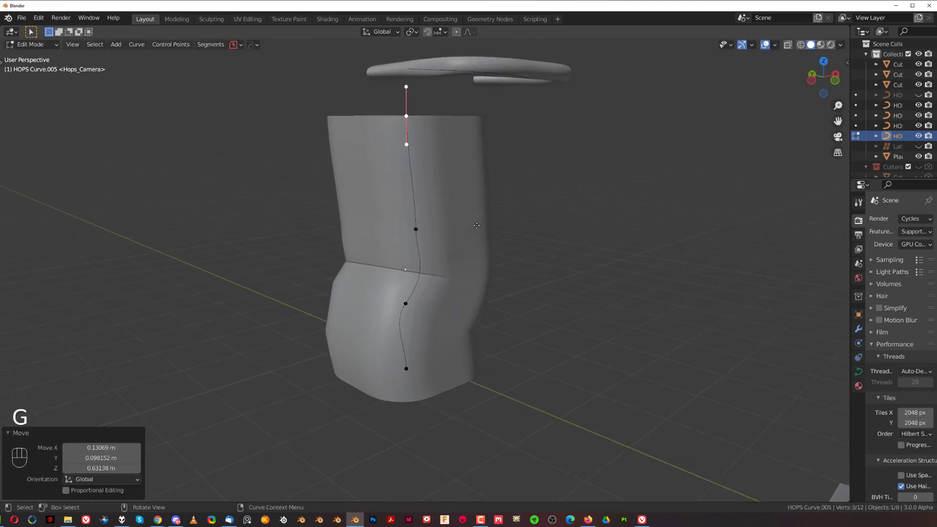
Step: Move the curve's two lowest points down about 0.68 m, rotate them slightly, and return to Object Mode
{"action": "left_click", "coordinate": [418, 364]}
{"action": "key", "text": "g"}
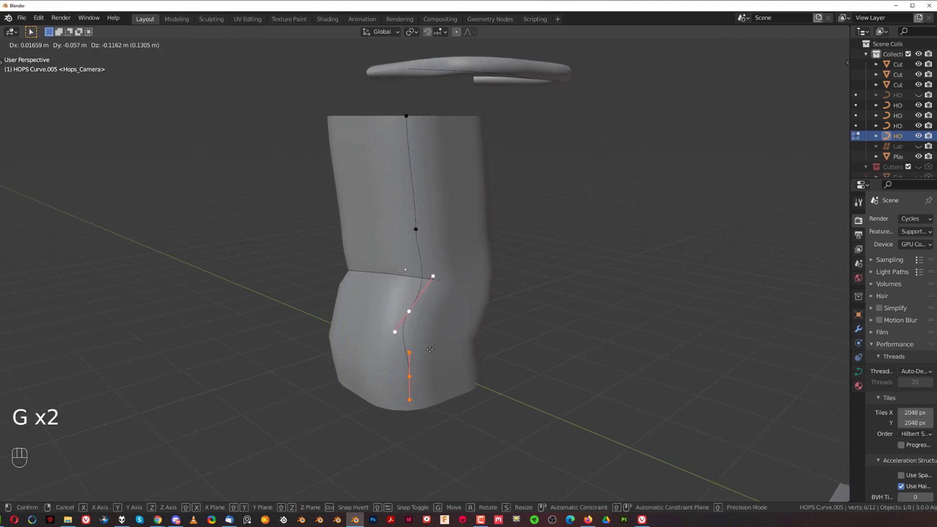
{"action": "left_click", "coordinate": [424, 381]}
{"action": "middle_click_drag", "start_coordinate": [437, 356], "coordinate": [458, 348]}
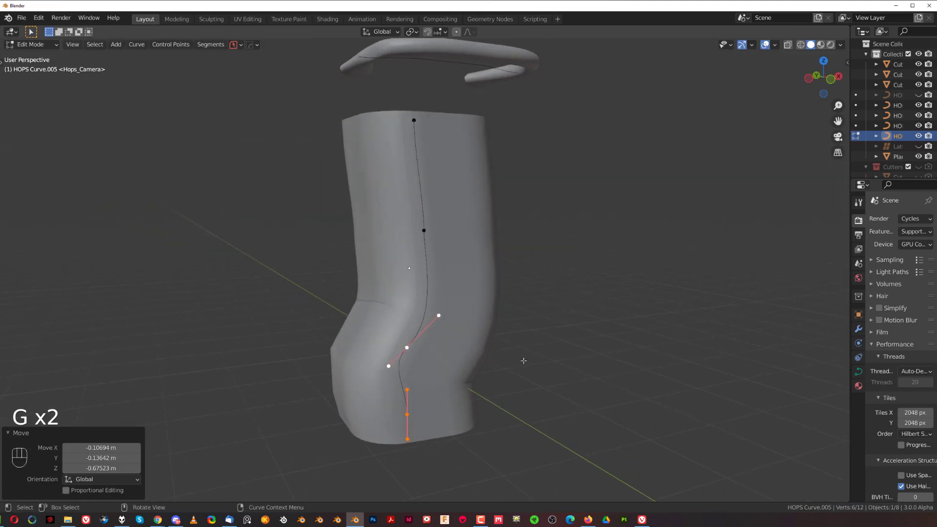
{"action": "key", "text": "r"}
{"action": "left_click", "coordinate": [518, 341]}
{"action": "key", "text": "Tab"}
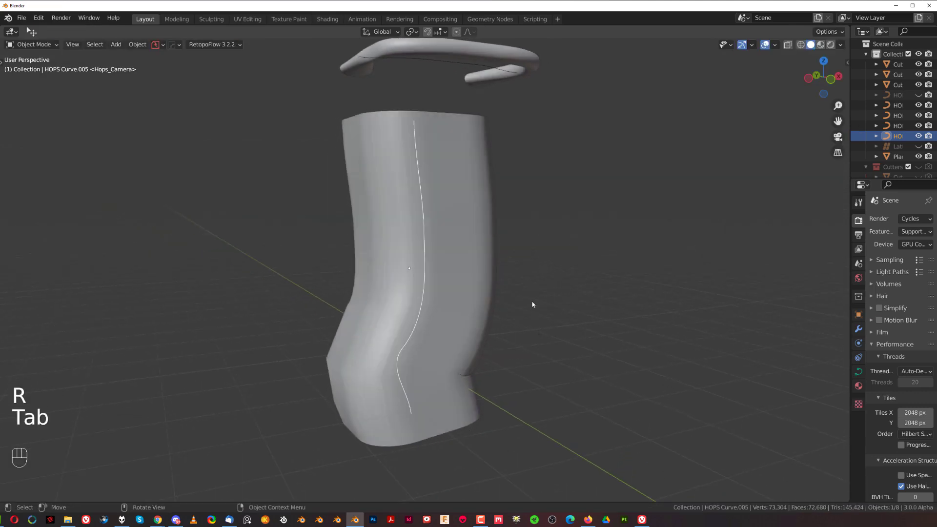
Step: Reopen the rounded cube's curve for editing and move its upper middle point toward positive Y and slightly down
{"action": "middle_click_drag", "start_coordinate": [531, 306], "coordinate": [592, 312]}
{"action": "scroll", "coordinate": [546, 323], "scroll_direction": "down", "scroll_amount": 6}
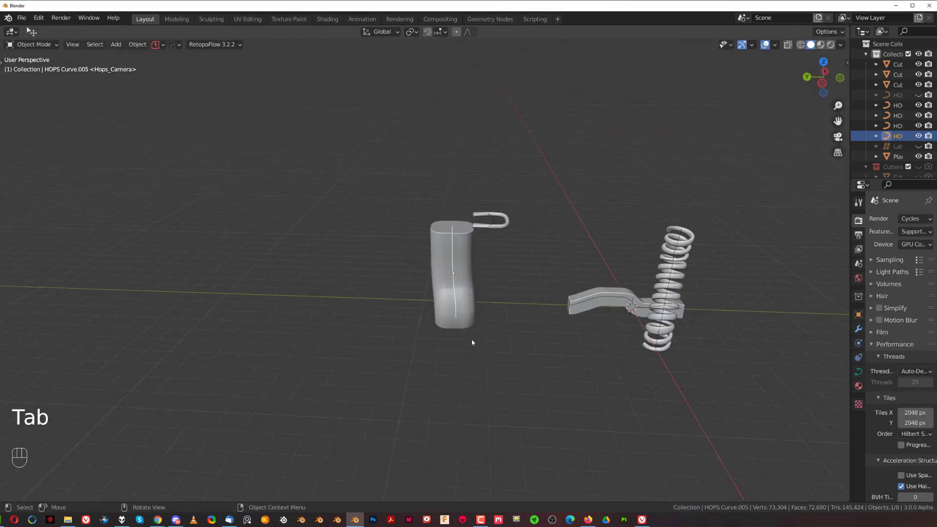
{"action": "middle_click_drag", "start_coordinate": [472, 340], "coordinate": [656, 312]}
{"action": "scroll", "coordinate": [490, 282], "scroll_direction": "up", "scroll_amount": 4}
{"action": "middle_click_drag", "start_coordinate": [500, 281], "coordinate": [652, 295], "text": "shift"}
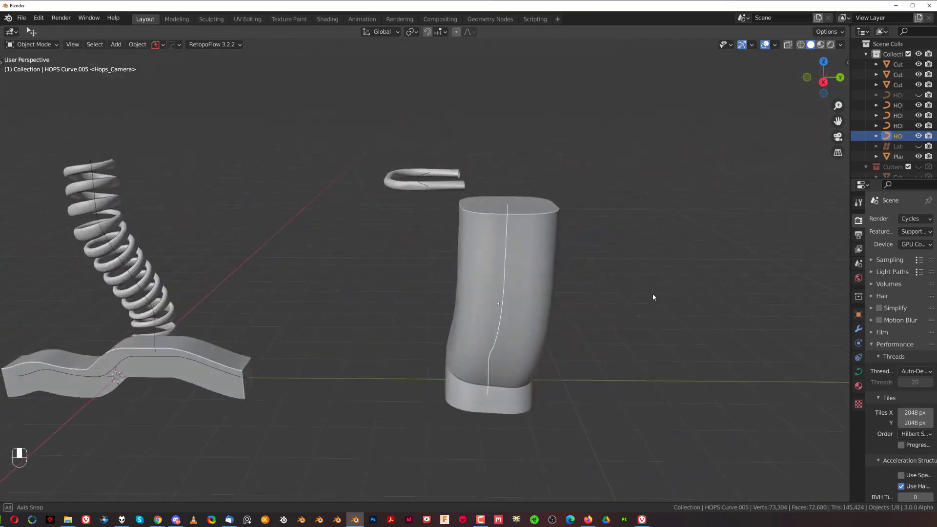
{"action": "middle_click_drag", "start_coordinate": [575, 303], "coordinate": [506, 267], "text": "shift"}
{"action": "scroll", "coordinate": [507, 270], "scroll_direction": "up", "scroll_amount": 2}
{"action": "key", "text": "Tab"}
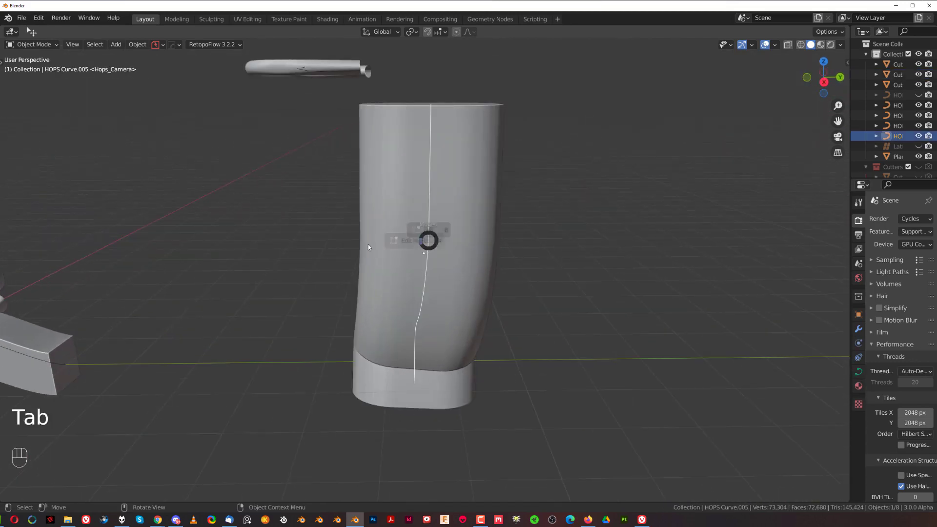
{"action": "key", "text": "g"}
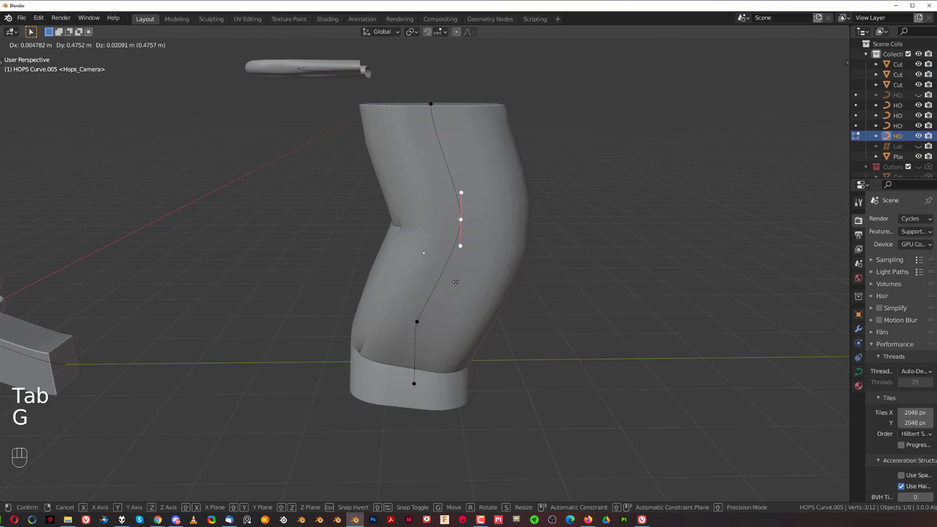
{"action": "left_click", "coordinate": [457, 303]}
Step: Move the curve's lower middle point toward positive Y, shift the upper middle point further the same way, and return to Object Mode
{"action": "left_click", "coordinate": [417, 322]}
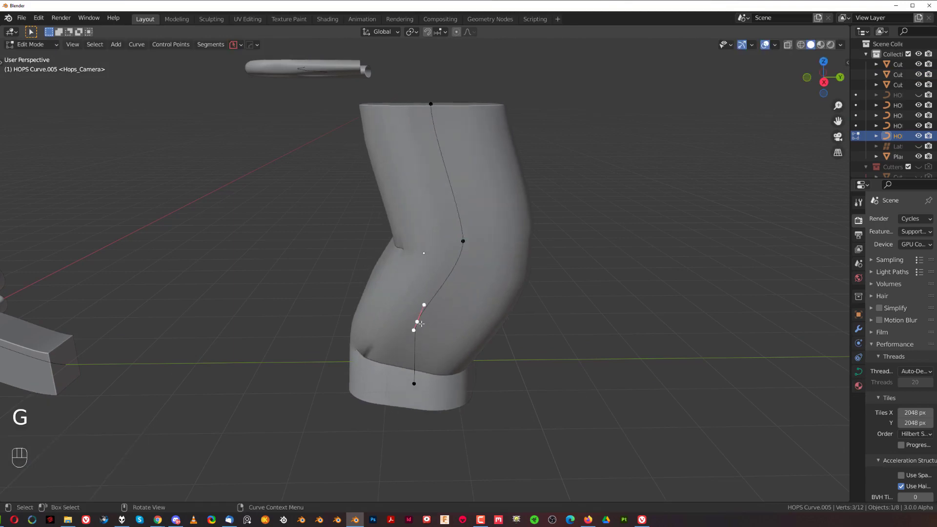
{"action": "key", "text": "g"}
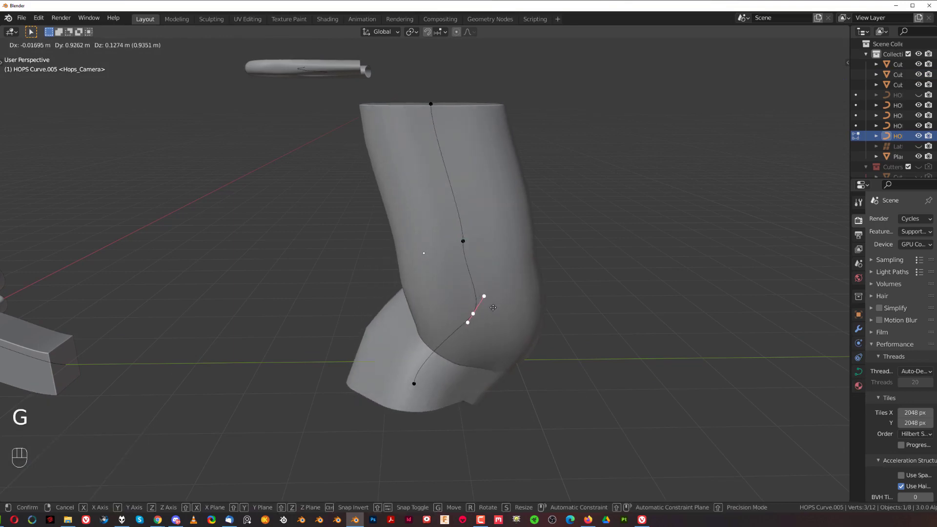
{"action": "left_click", "coordinate": [475, 292]}
{"action": "left_click", "coordinate": [474, 254]}
{"action": "key", "text": "g"}
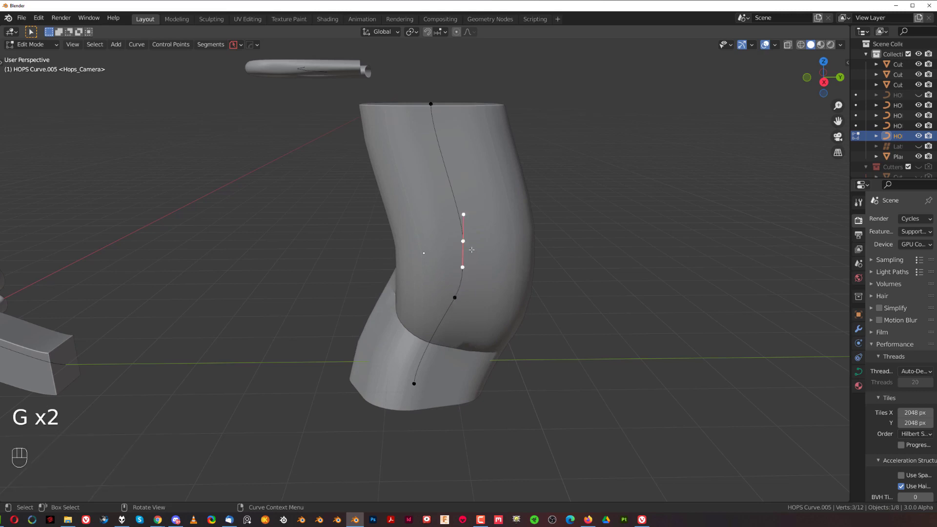
{"action": "key", "text": "g"}
{"action": "left_click", "coordinate": [492, 250]}
{"action": "middle_click_drag", "start_coordinate": [491, 250], "coordinate": [441, 312]}
{"action": "key", "text": "Tab"}
Step: Examine the curve-deformed spring, bar, pipe and rounded cube together in the scene
{"action": "scroll", "coordinate": [516, 276], "scroll_direction": "down", "scroll_amount": 2}
{"action": "scroll", "coordinate": [400, 245], "scroll_direction": "down", "scroll_amount": 3}
{"action": "scroll", "coordinate": [477, 297], "scroll_direction": "up", "scroll_amount": 4}
{"action": "scroll", "coordinate": [393, 285], "scroll_direction": "up", "scroll_amount": 1}
{"action": "scroll", "coordinate": [390, 286], "scroll_direction": "down", "scroll_amount": 5}
{"action": "middle_click_drag", "start_coordinate": [432, 290], "coordinate": [459, 216]}
{"action": "scroll", "coordinate": [442, 242], "scroll_direction": "up", "scroll_amount": 3}
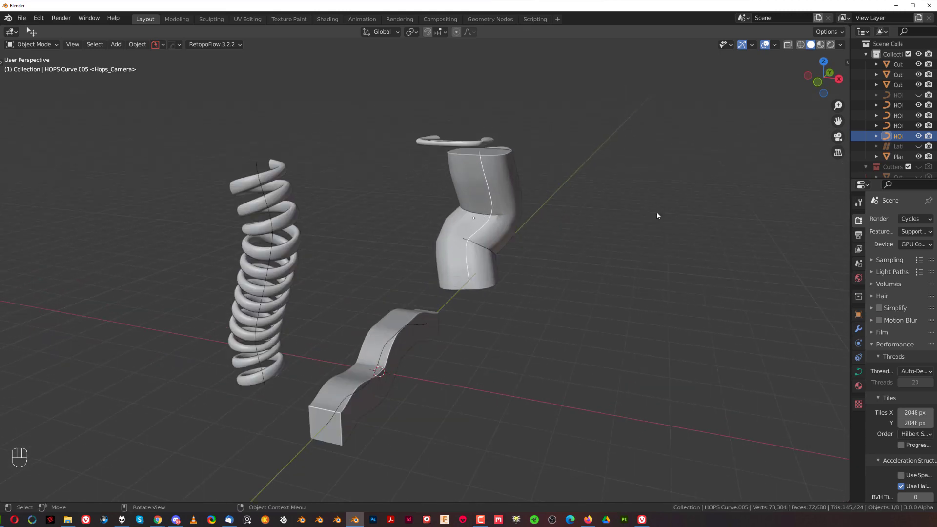